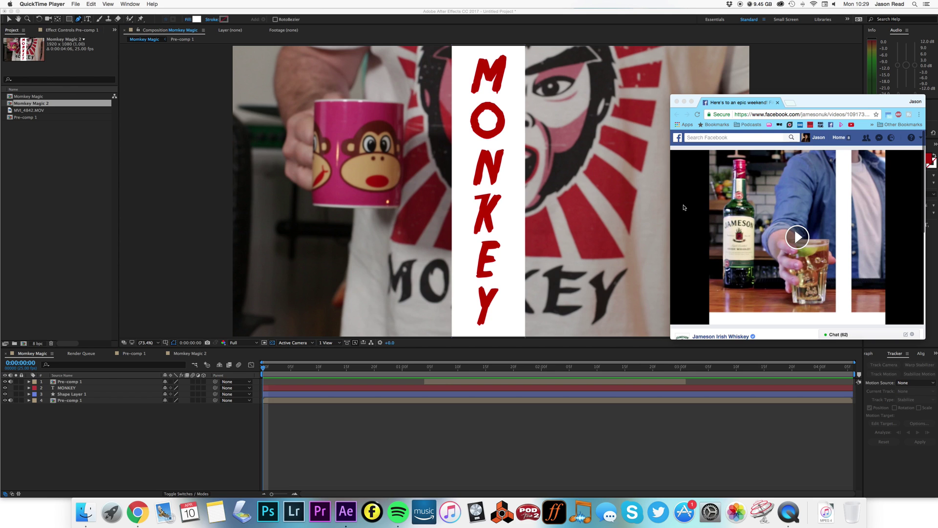
# - Play the Jameson Irish Whiskey reference video on Facebook, then close the browser window
pyautogui.click(804, 243)
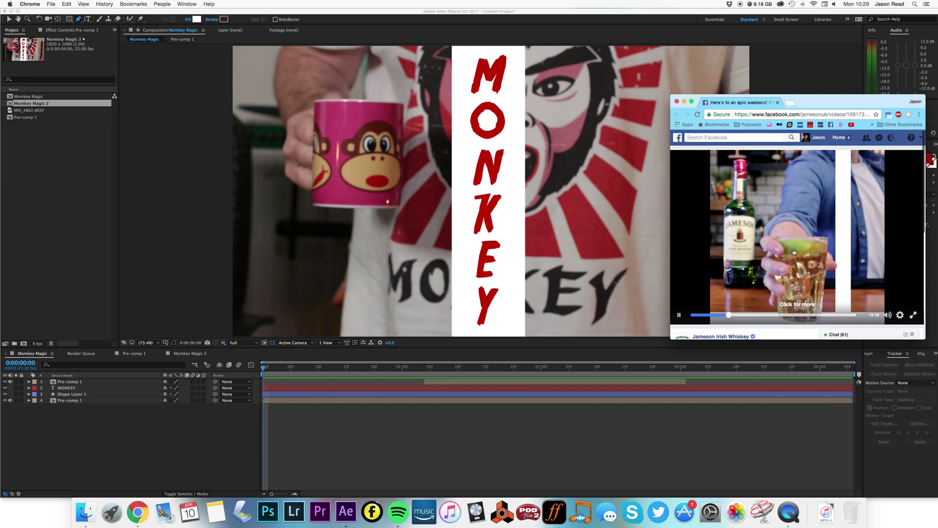
pyautogui.click(678, 102)
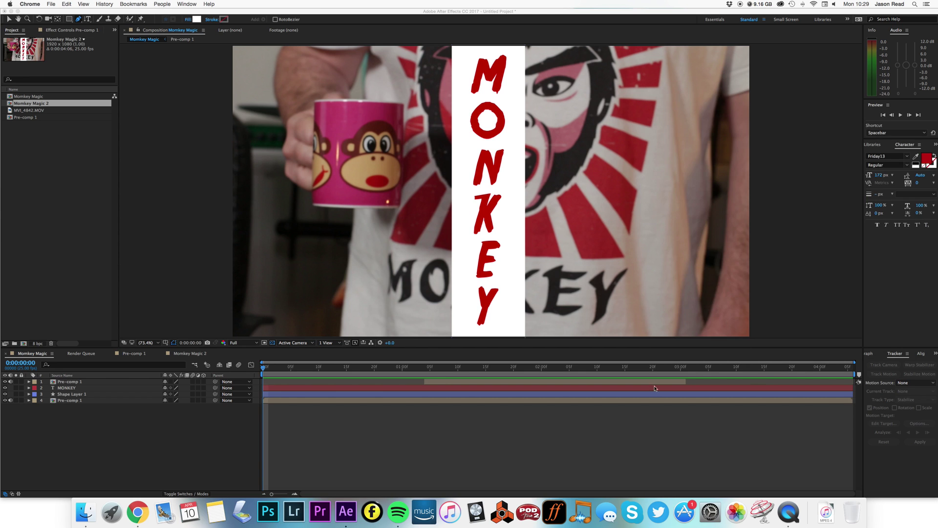
pyautogui.click(266, 375)
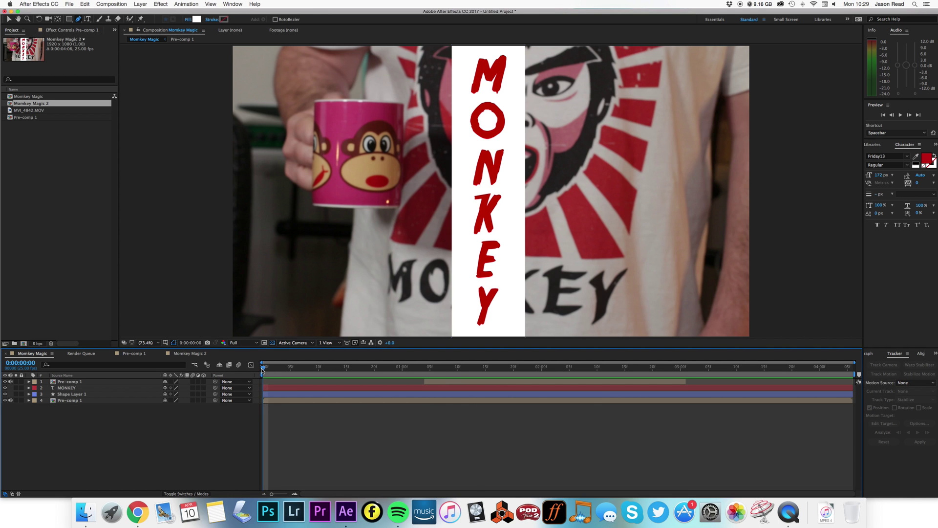
pyautogui.press('space')
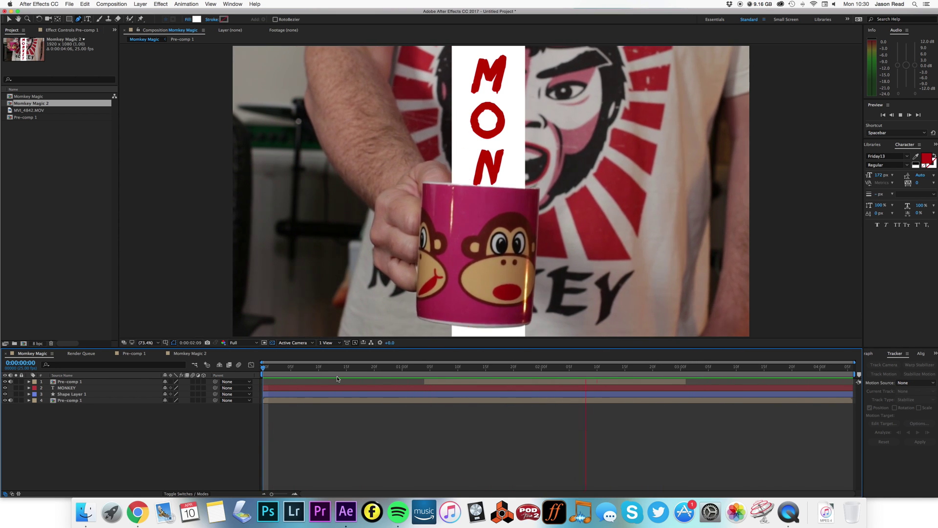
pyautogui.press('space')
pyautogui.press('space')
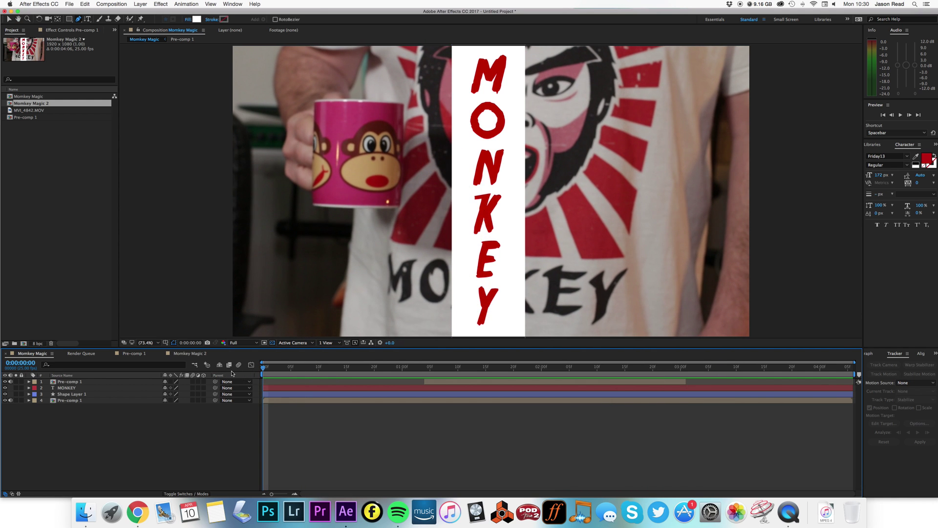
# - Preview the time-remapped MVI_4842.MOV footage in Momkey Magic 2, then return to frame 0
pyautogui.click(191, 354)
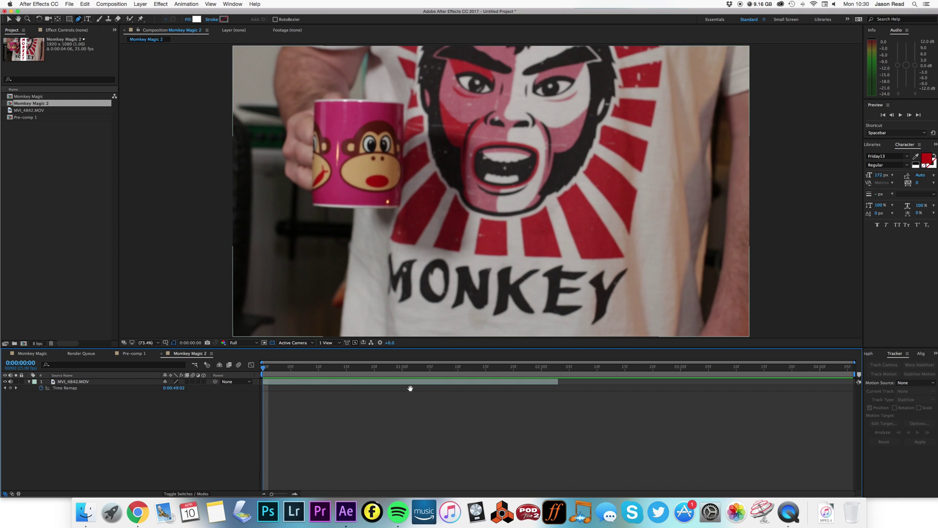
pyautogui.press('space')
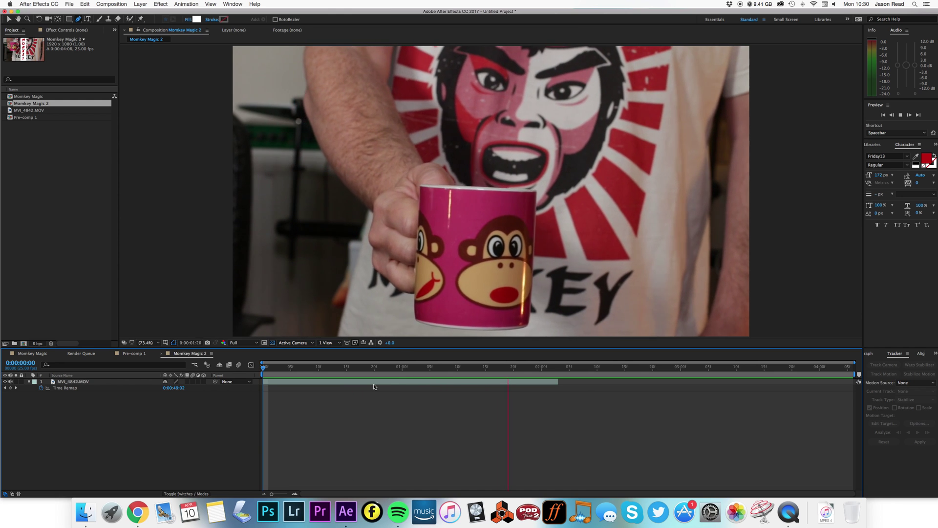
pyautogui.press('space')
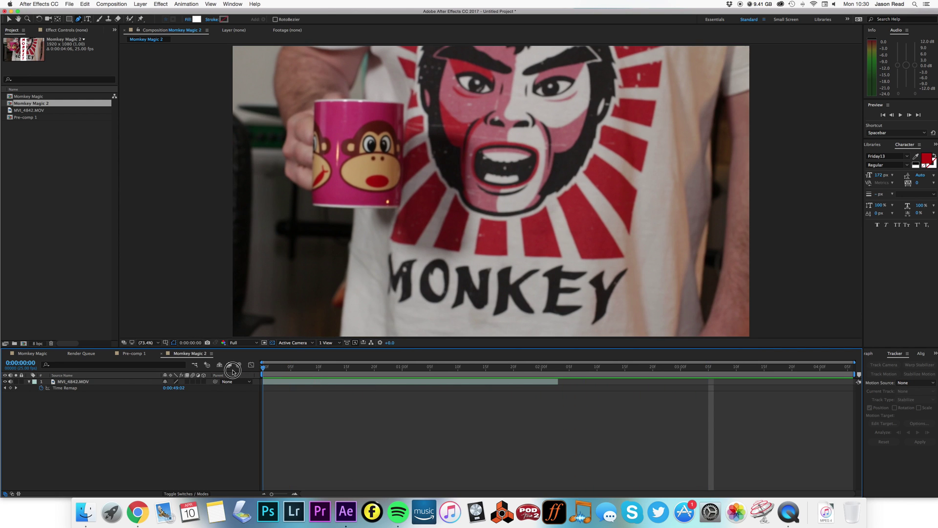
pyautogui.click(332, 384)
pyautogui.moveTo(560, 367); pyautogui.dragTo(232, 360)
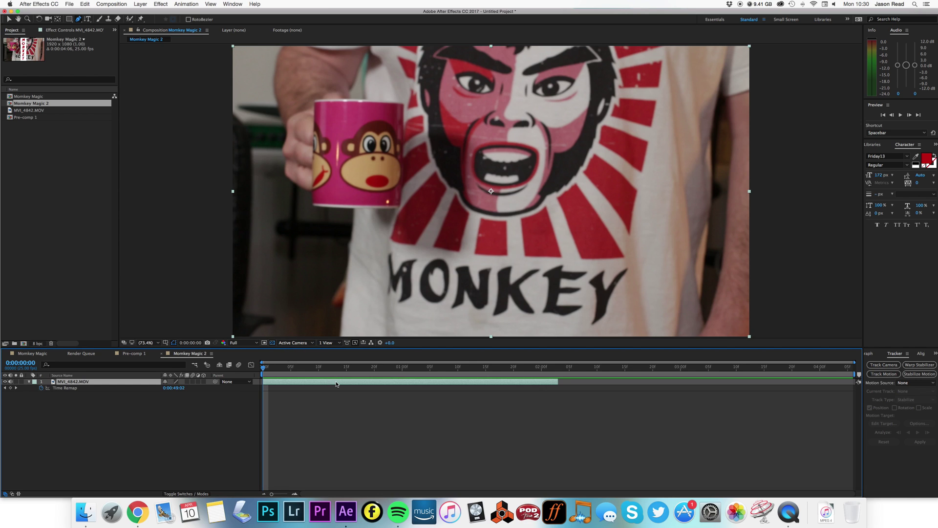
# - Duplicate the MVI_4842.MOV layer and shift the copy to start at 2:01
pyautogui.press('super+d')
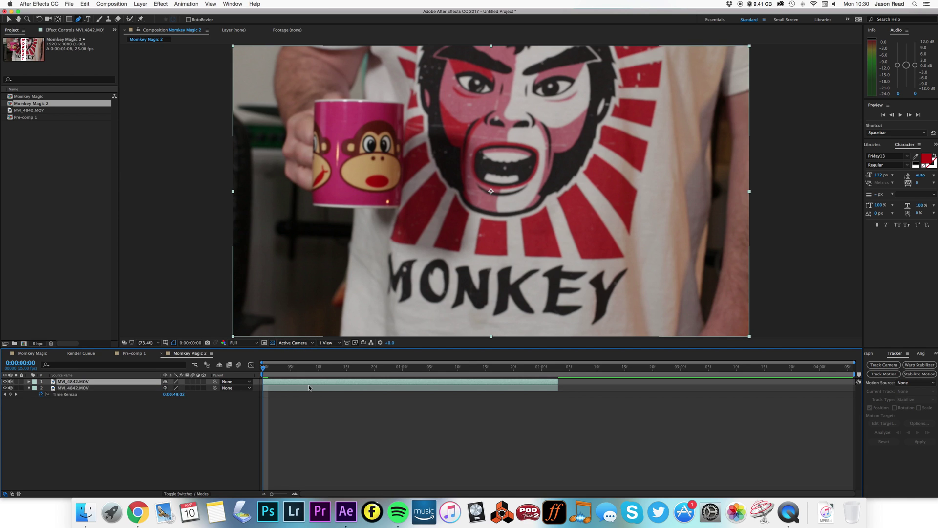
pyautogui.moveTo(304, 385); pyautogui.dragTo(598, 391)
pyautogui.click(544, 368)
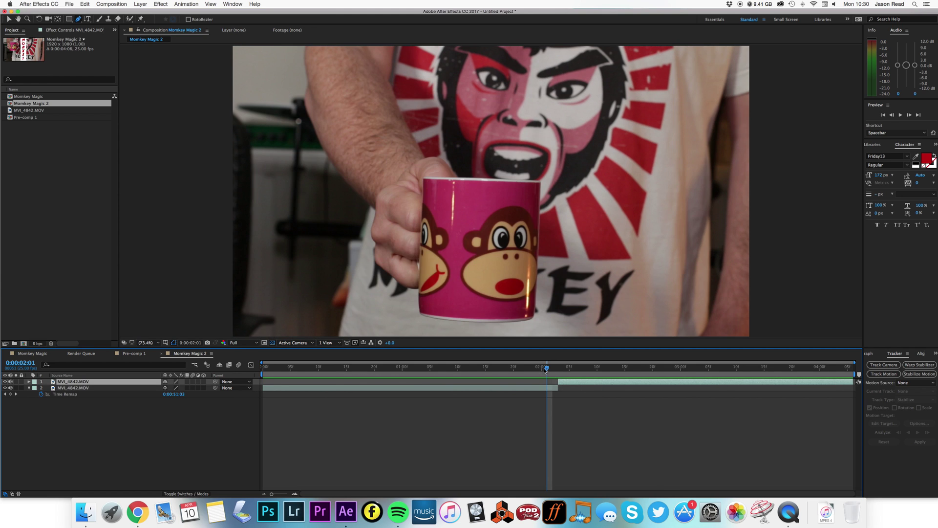
pyautogui.moveTo(544, 370); pyautogui.dragTo(597, 383)
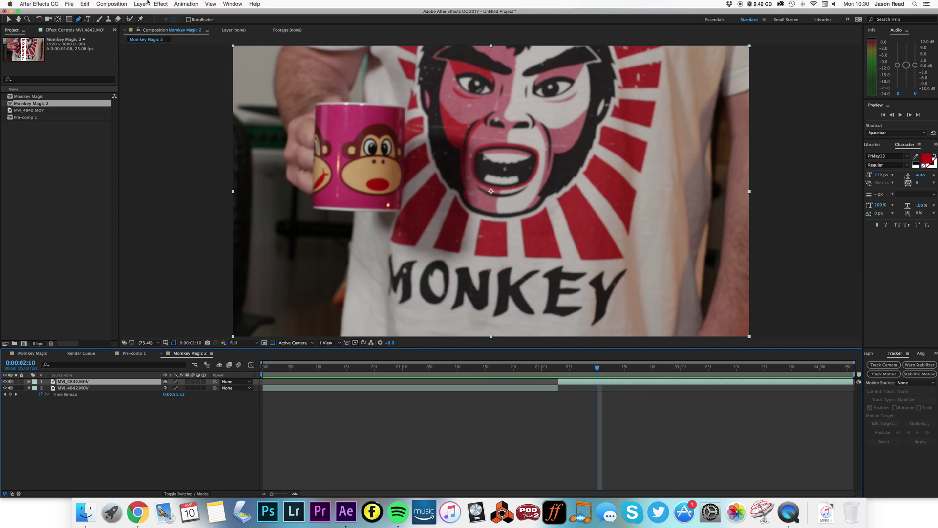
# - Time-reverse the copied layer, preview it, and select both footage layers
pyautogui.click(147, 3)
pyautogui.moveTo(171, 91)
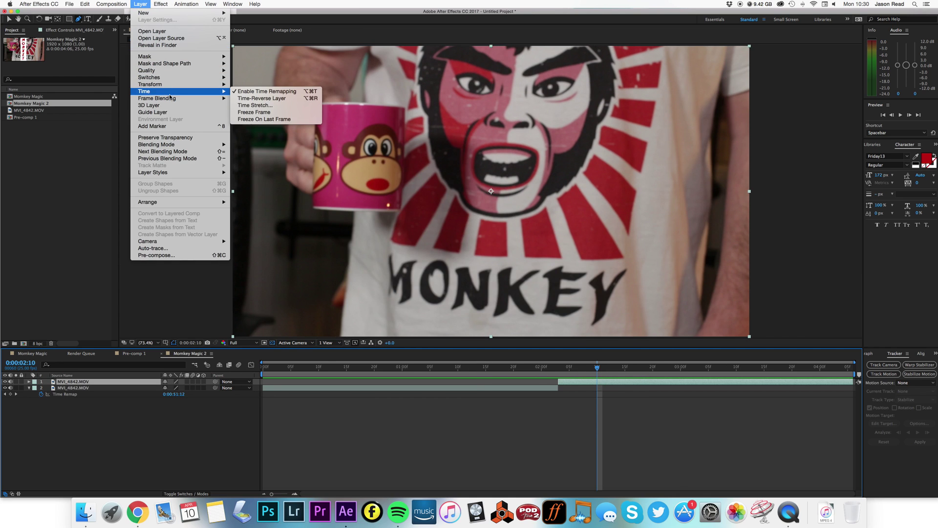
pyautogui.click(271, 99)
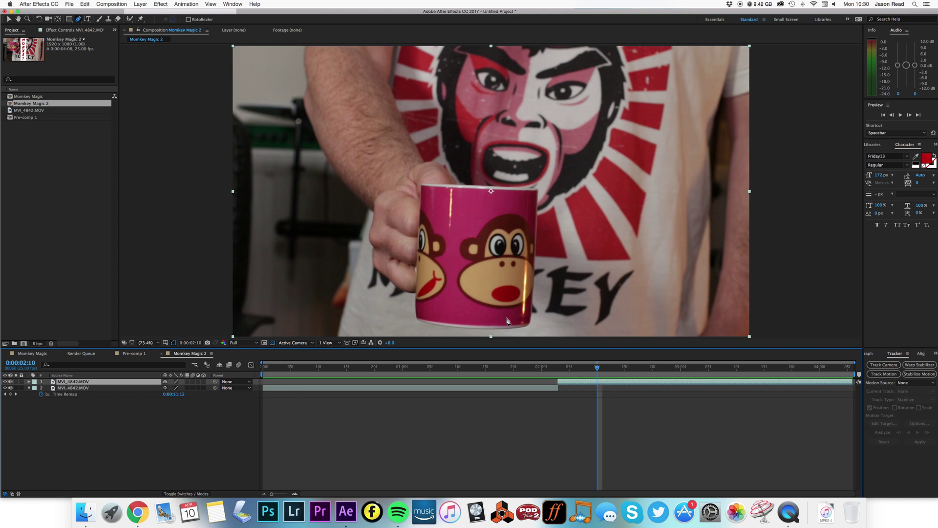
pyautogui.press('space')
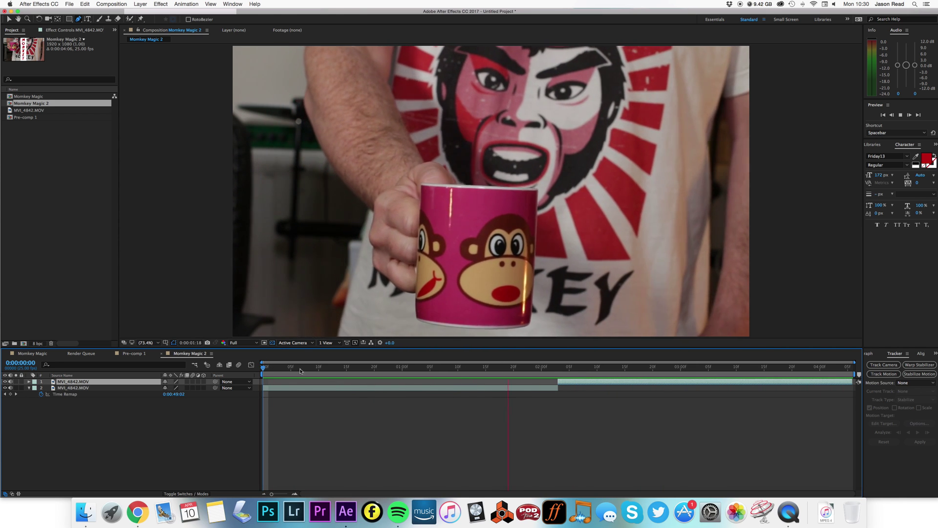
pyautogui.press('space')
pyautogui.keyDown('shift'); pyautogui.click(127, 390); pyautogui.keyUp('shift')
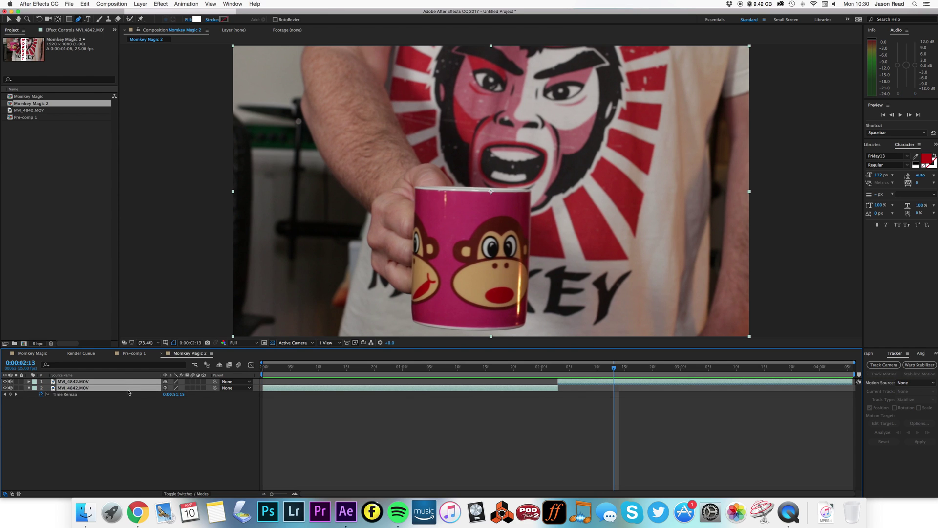
# - Pre-compose both MVI_4842.MOV layers into a new composition named Mug
pyautogui.click(141, 4)
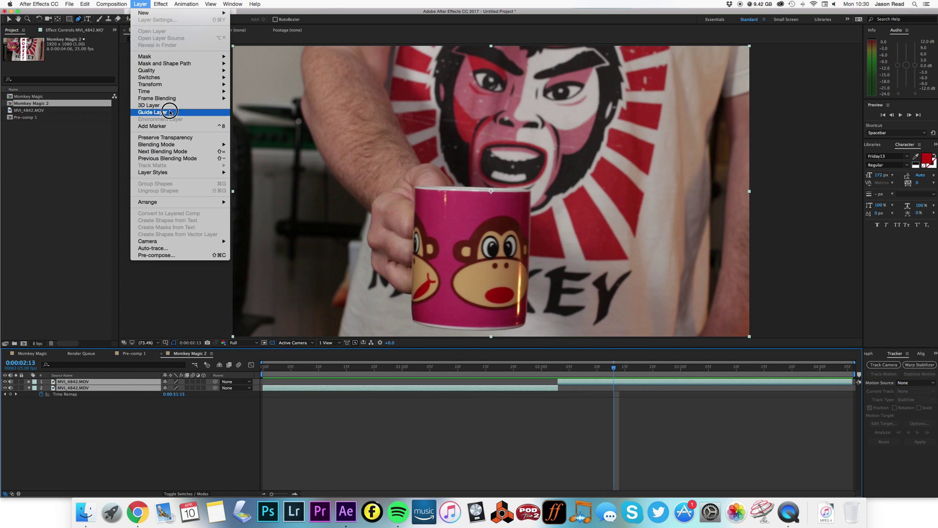
pyautogui.click(181, 255)
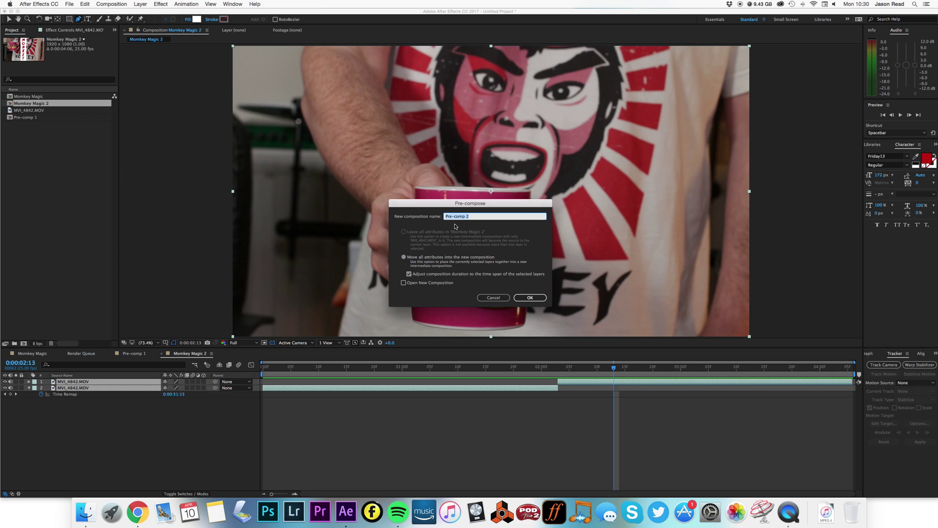
pyautogui.write('Mug')
pyautogui.press('Return')
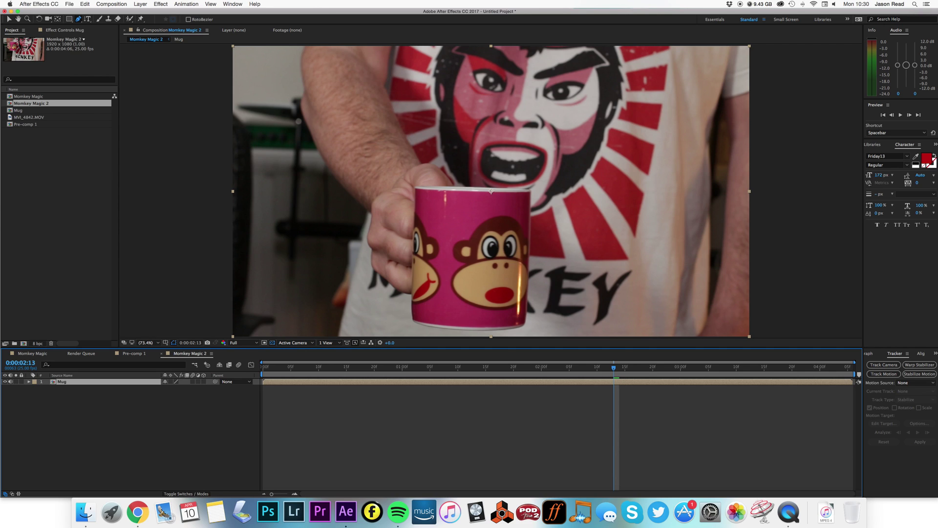
pyautogui.click(553, 432)
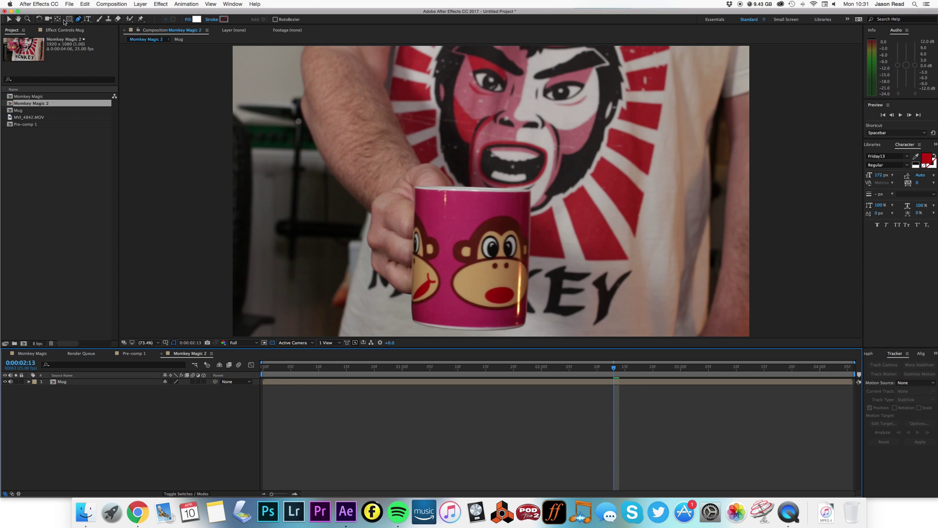
# - Draw a tall white rectangle strip down the viewer's centre and preview it from frame 0
pyautogui.moveTo(69, 19); pyautogui.dragTo(88, 15)
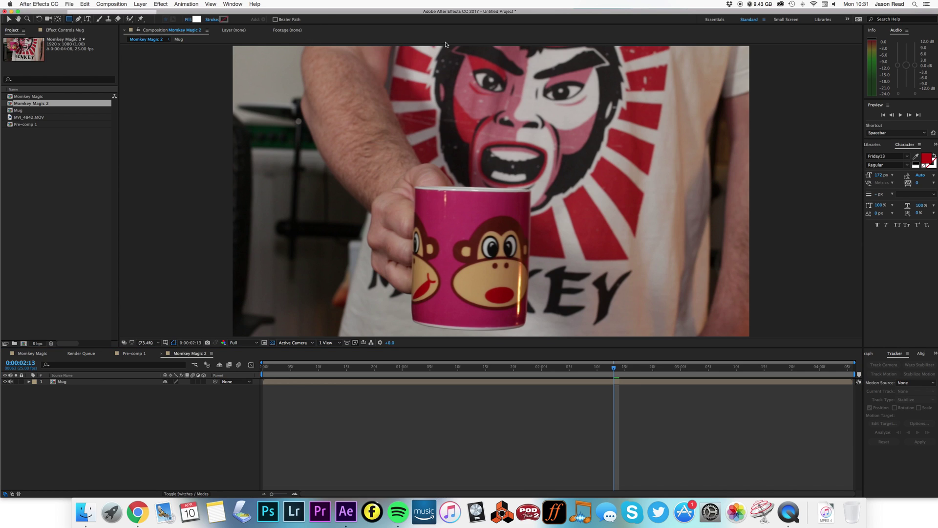
pyautogui.moveTo(443, 45); pyautogui.dragTo(529, 343)
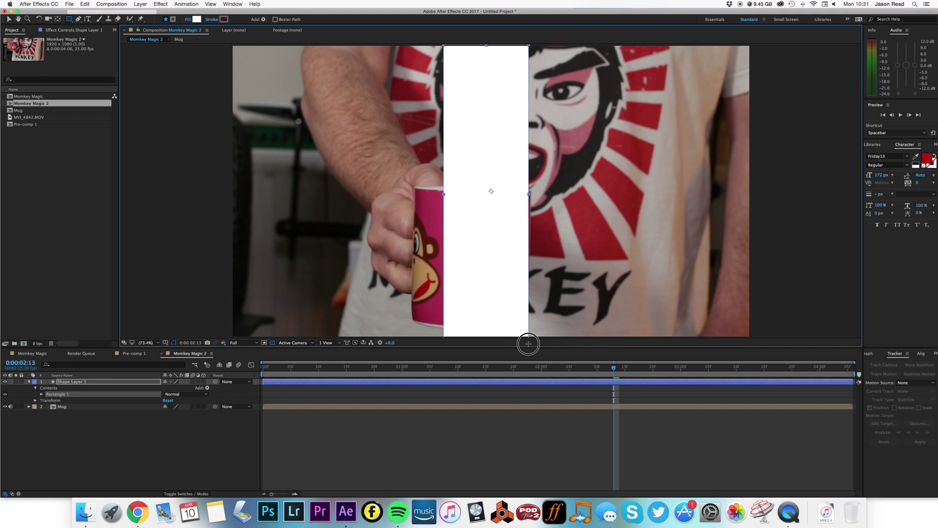
pyautogui.moveTo(528, 344); pyautogui.dragTo(533, 343)
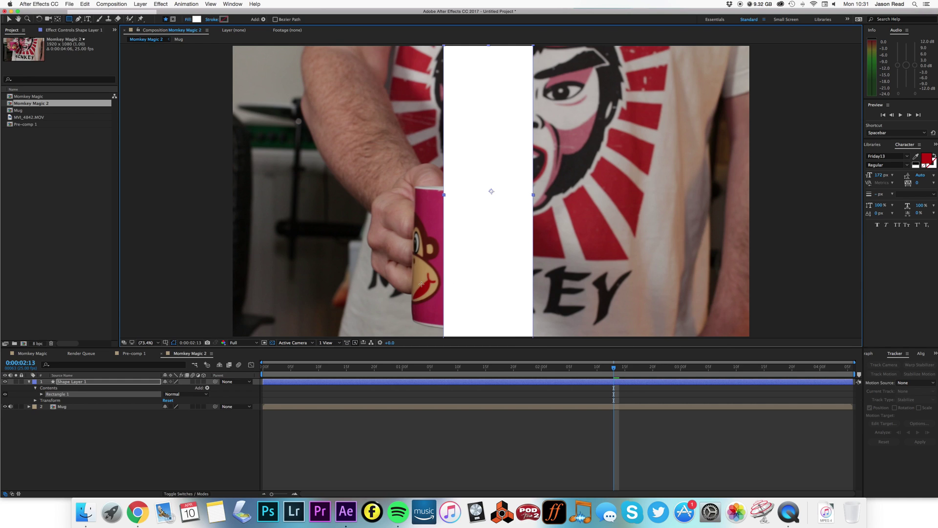
pyautogui.click(454, 421)
pyautogui.moveTo(367, 370); pyautogui.dragTo(211, 356)
pyautogui.press('space')
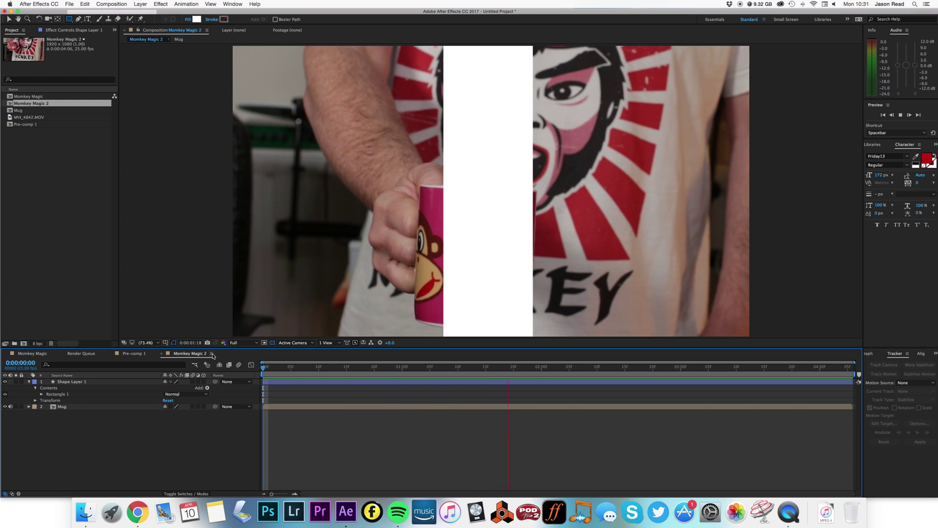
# - Duplicate the Mug layer above Shape Layer 1, hide the copy, and go to 0:00:01:03
pyautogui.press('space')
pyautogui.press('u')
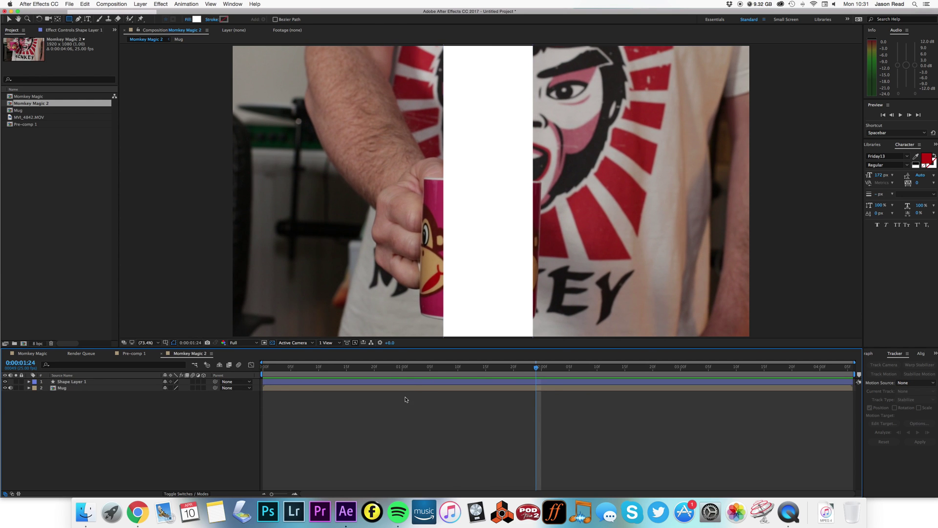
pyautogui.click(406, 389)
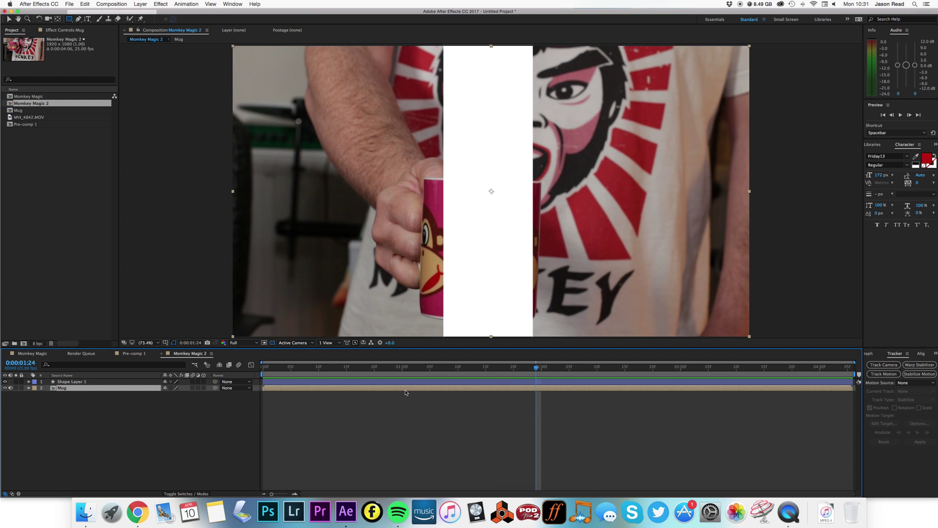
pyautogui.press('super+d')
pyautogui.moveTo(100, 390); pyautogui.dragTo(100, 382)
pyautogui.moveTo(377, 376); pyautogui.dragTo(458, 375)
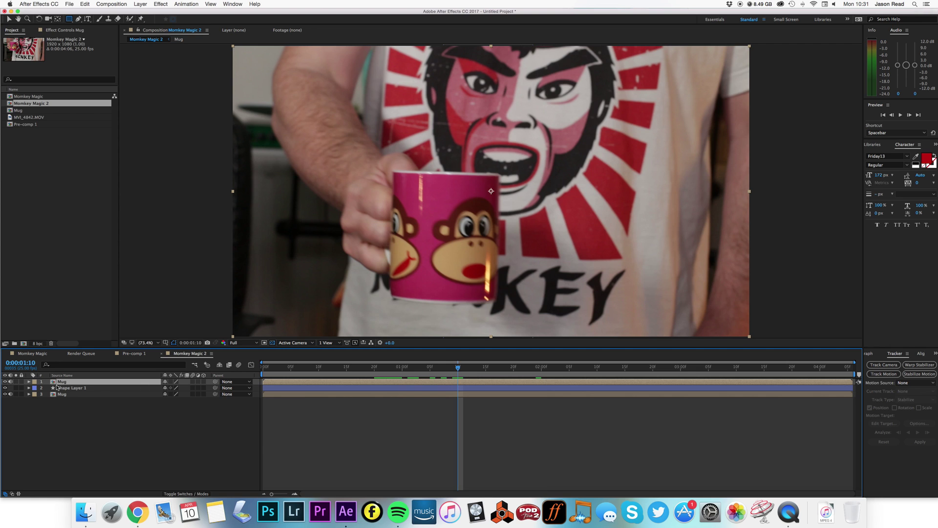
pyautogui.click(5, 381)
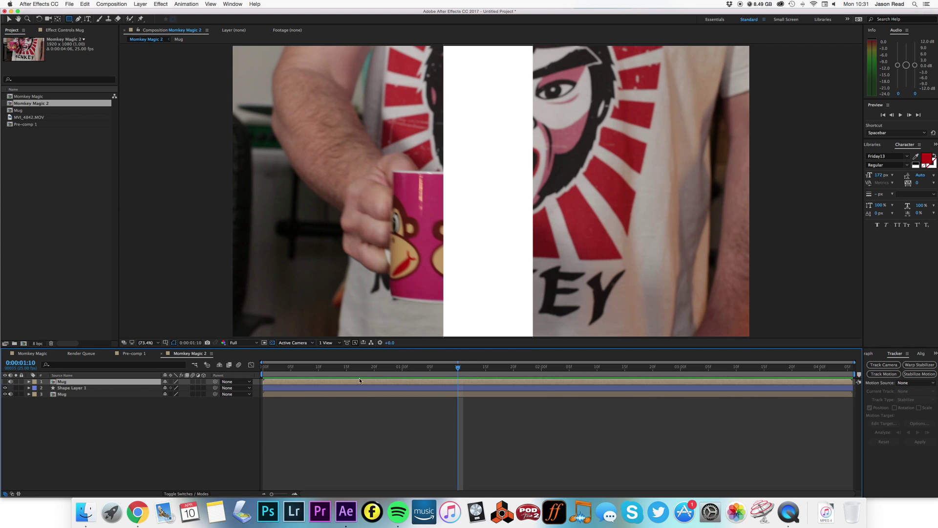
pyautogui.moveTo(458, 371); pyautogui.dragTo(419, 374)
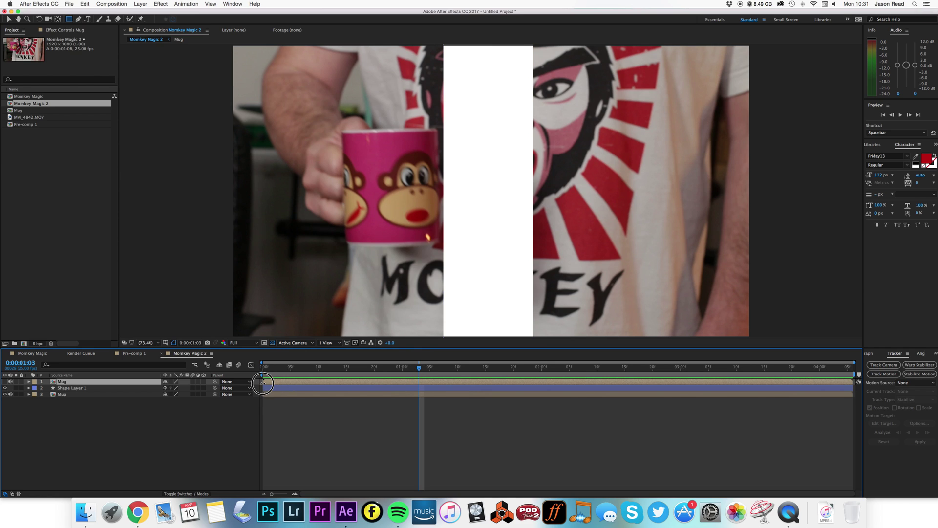
# - Trim the top Mug copy to 0:00:01:03–0:00:03:02 and set viewer magnification to Fit up to 100%
pyautogui.press('b')
pyautogui.click(410, 386)
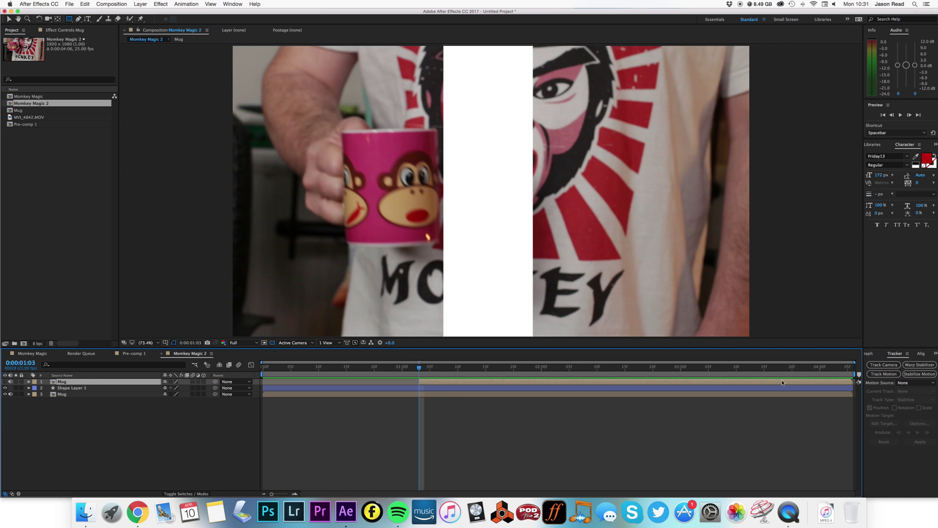
pyautogui.moveTo(592, 371); pyautogui.dragTo(692, 372)
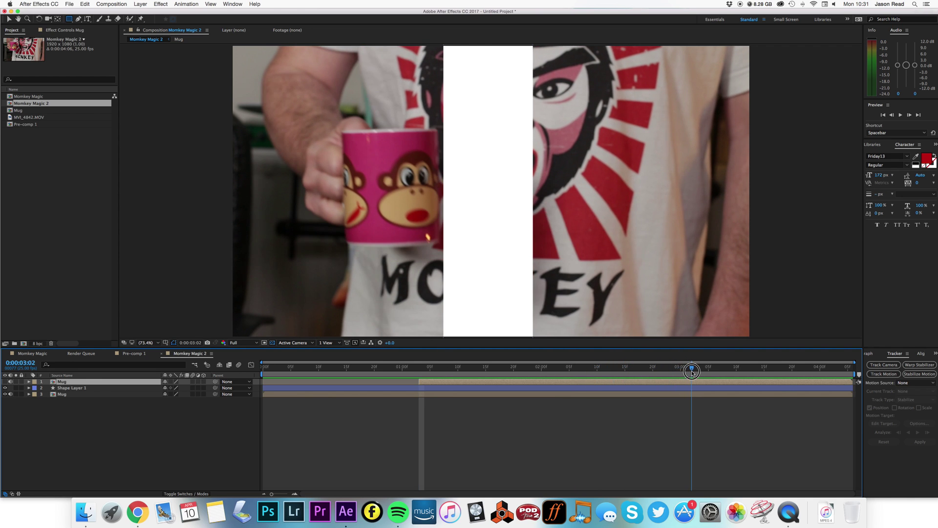
pyautogui.moveTo(851, 381); pyautogui.dragTo(691, 391)
pyautogui.click(418, 372)
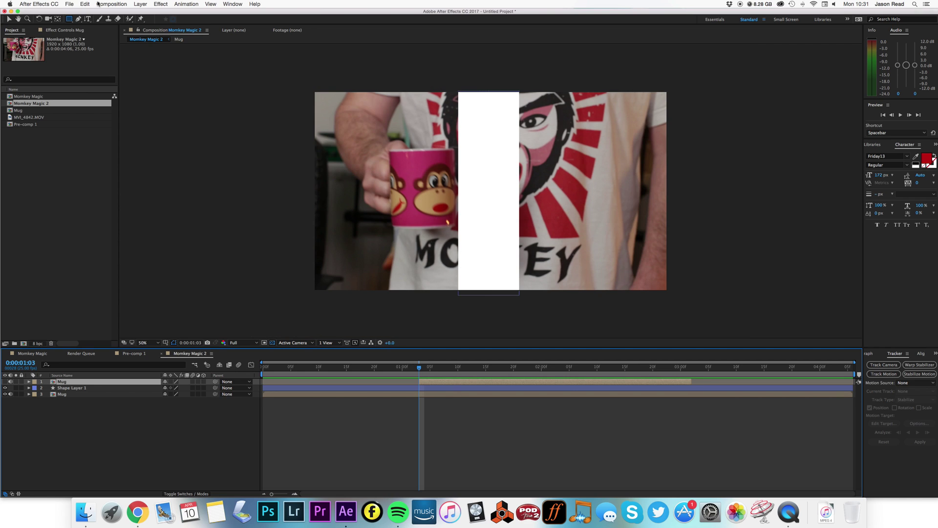
pyautogui.click(147, 342)
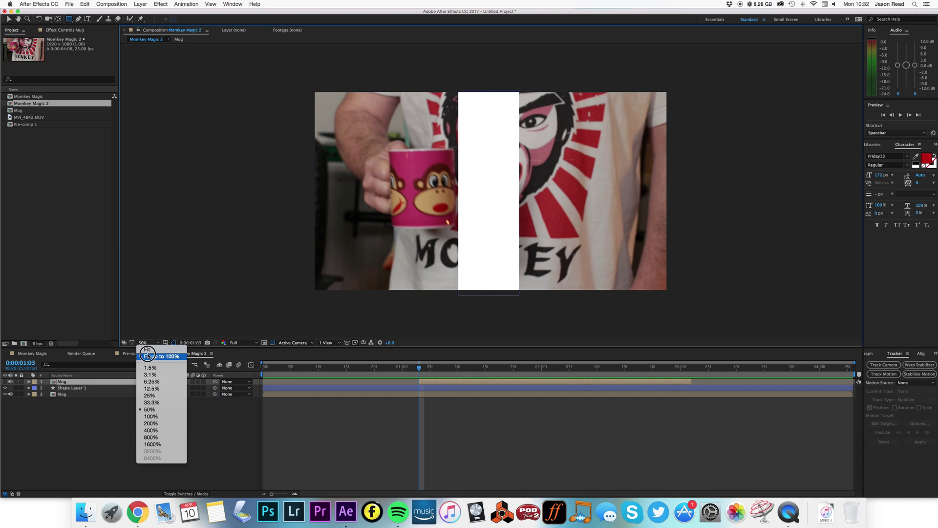
pyautogui.click(157, 356)
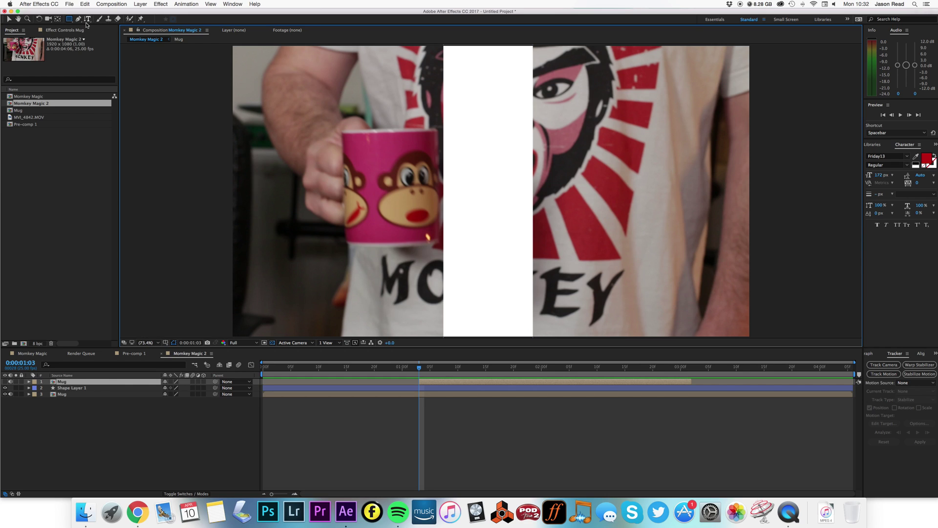
# - Draw a closed Pen-tool mask around the pink monkey mug's outline on the top Mug layer
pyautogui.click(78, 18)
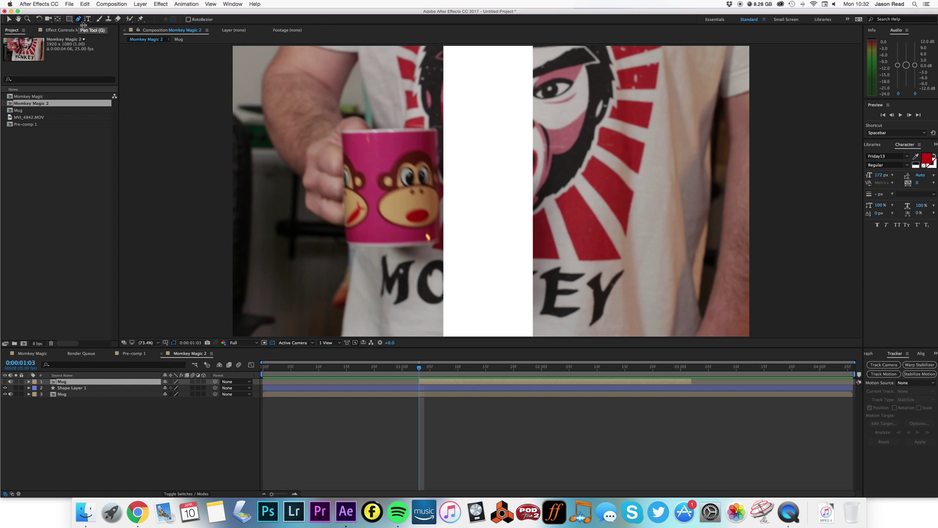
pyautogui.click(342, 131)
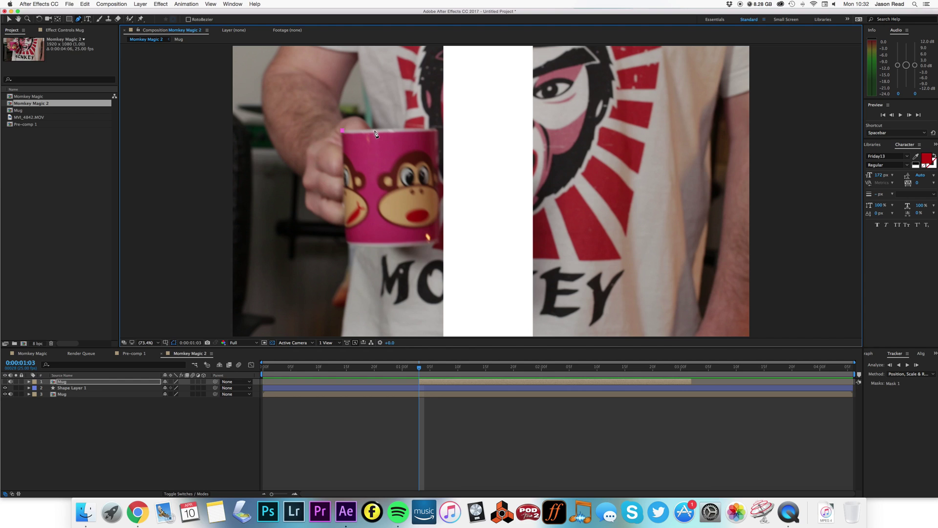
pyautogui.moveTo(381, 130); pyautogui.dragTo(391, 130)
pyautogui.click(430, 129)
pyautogui.click(439, 137)
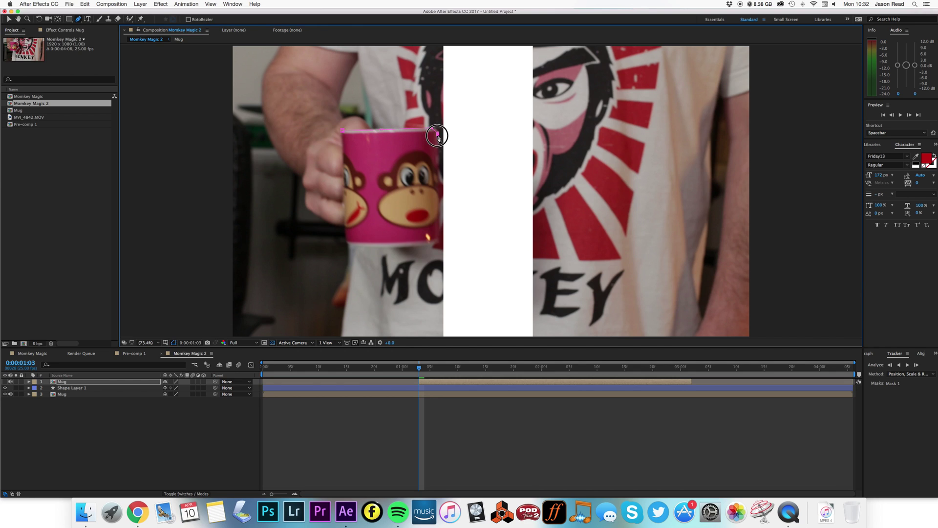
pyautogui.click(440, 240)
pyautogui.click(425, 245)
pyautogui.click(378, 247)
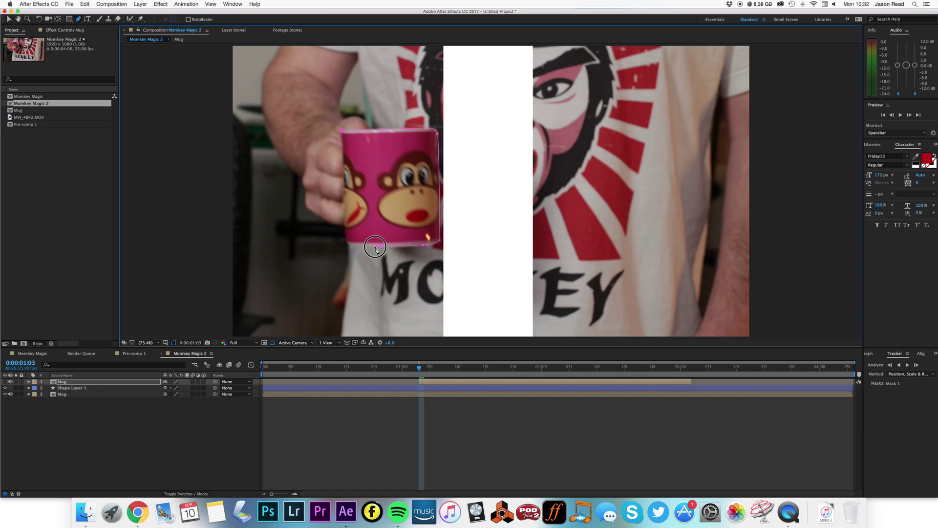
pyautogui.click(349, 245)
pyautogui.click(346, 242)
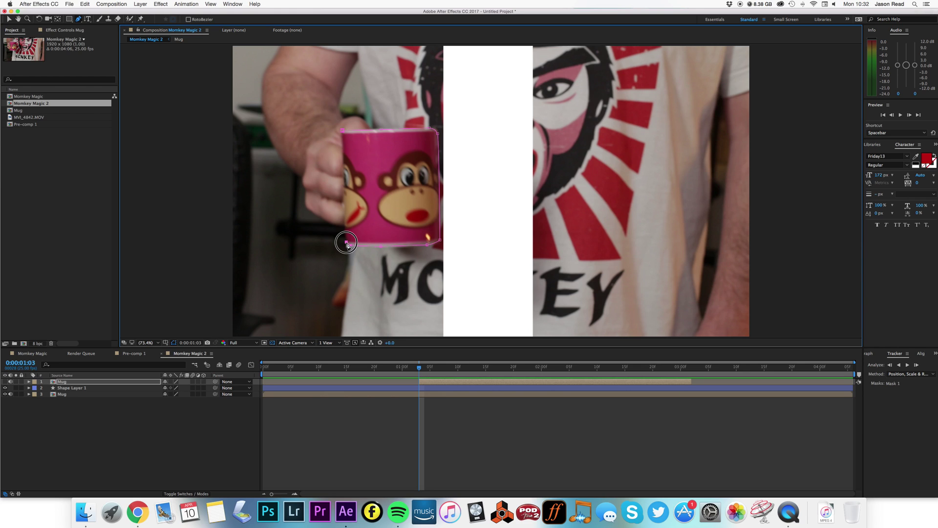
pyautogui.click(342, 131)
# - Refine the mask's top-right and bottom-right corner vertices to hug the mug
pyautogui.click(439, 135)
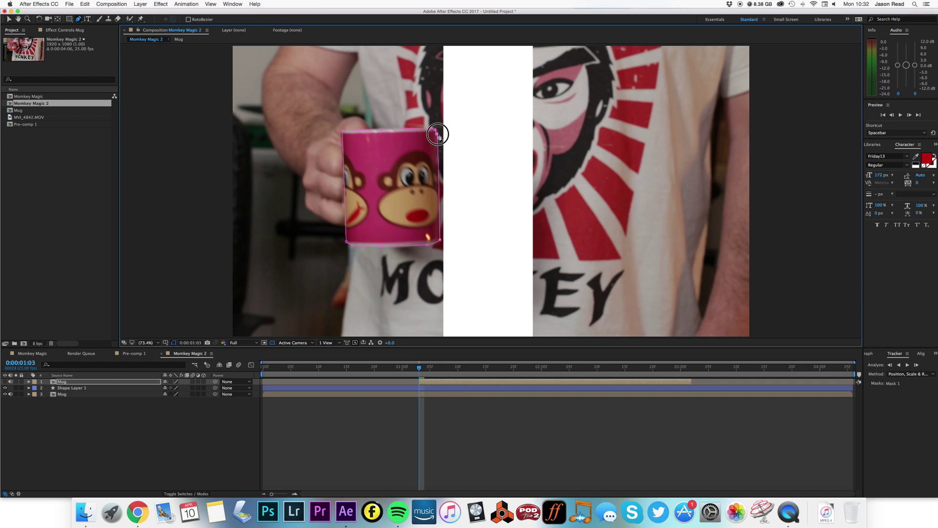
pyautogui.click(441, 240)
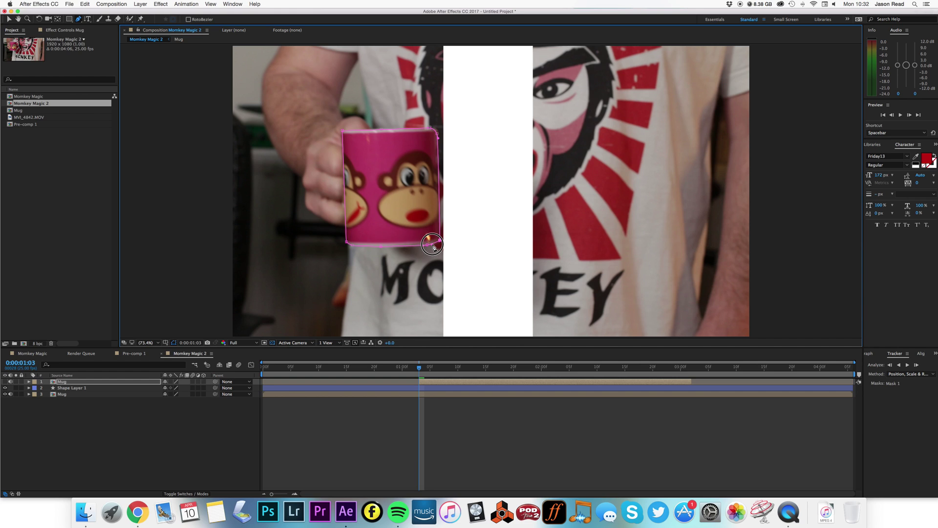
pyautogui.click(427, 245)
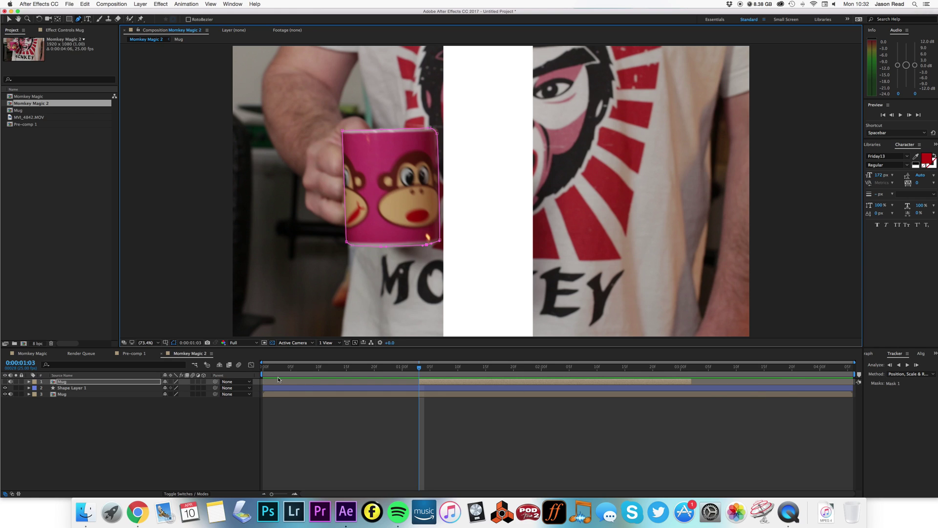
pyautogui.click(870, 358)
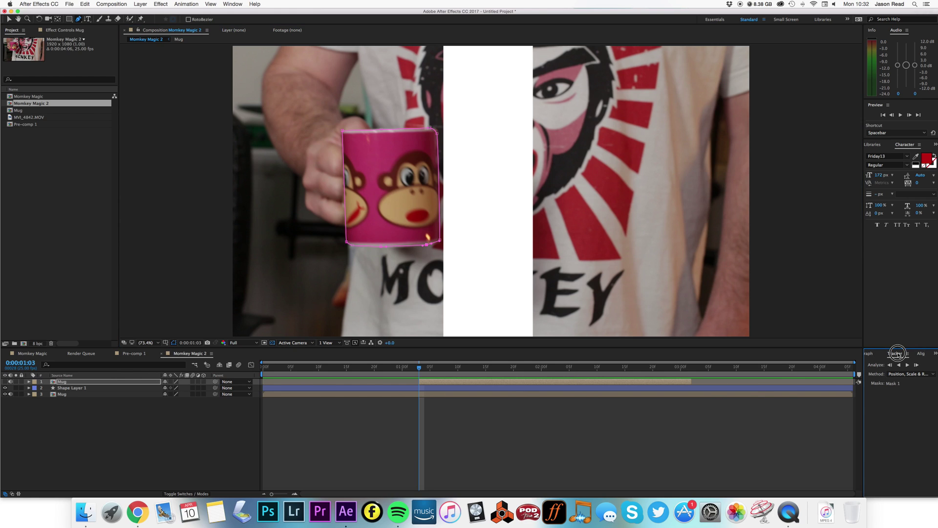
# - Show the Tracker panel, unhide the top Mug copy, and track Mask 1 forward three frames
pyautogui.click(231, 4)
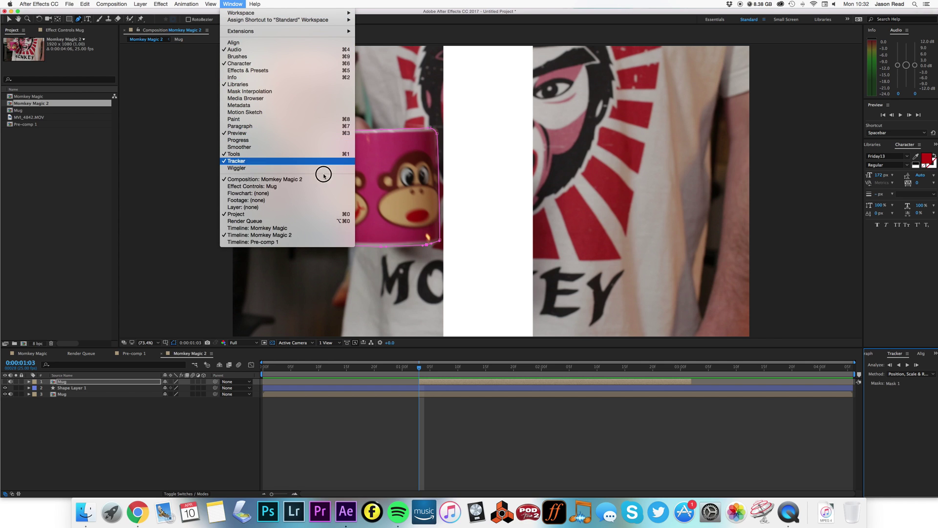
pyautogui.click(282, 163)
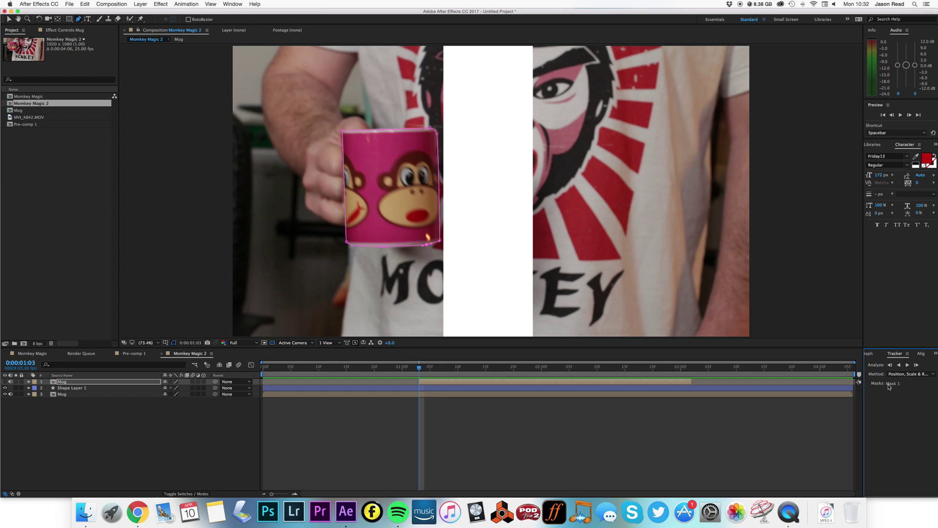
pyautogui.click(917, 365)
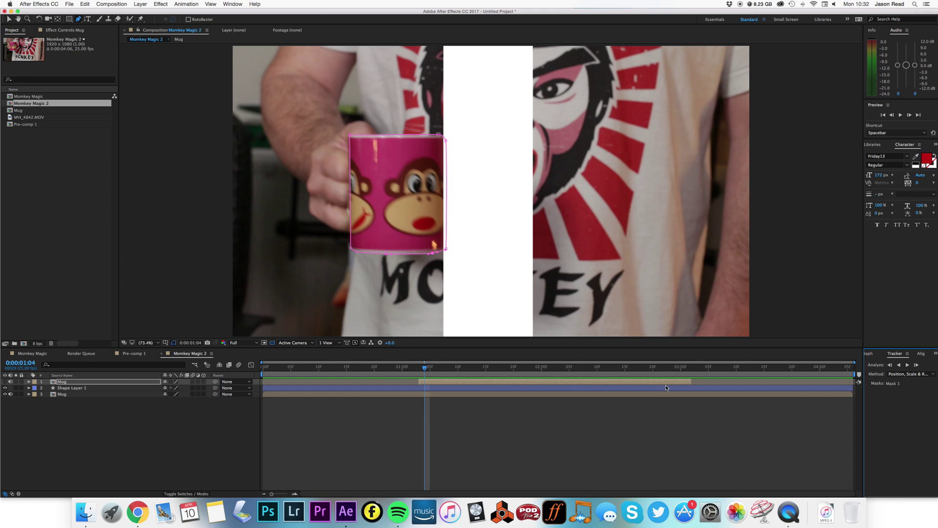
pyautogui.click(917, 365)
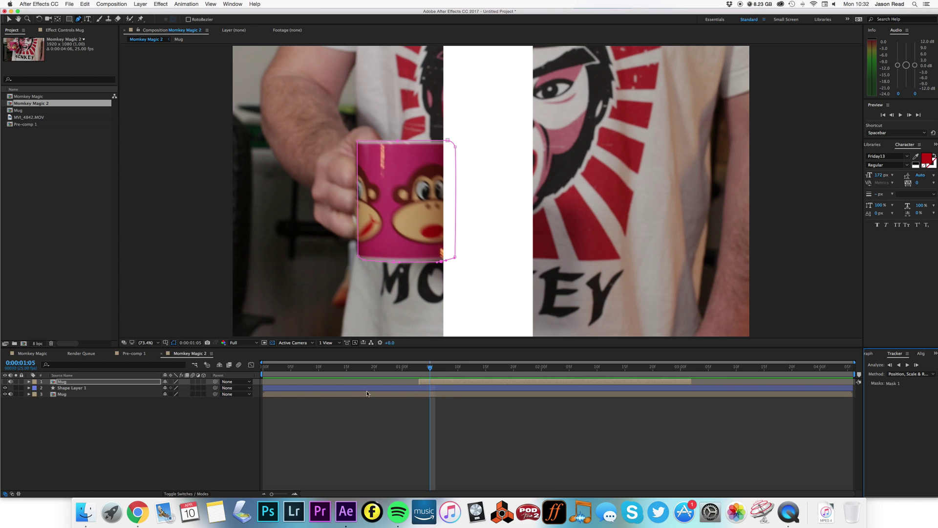
pyautogui.click(5, 382)
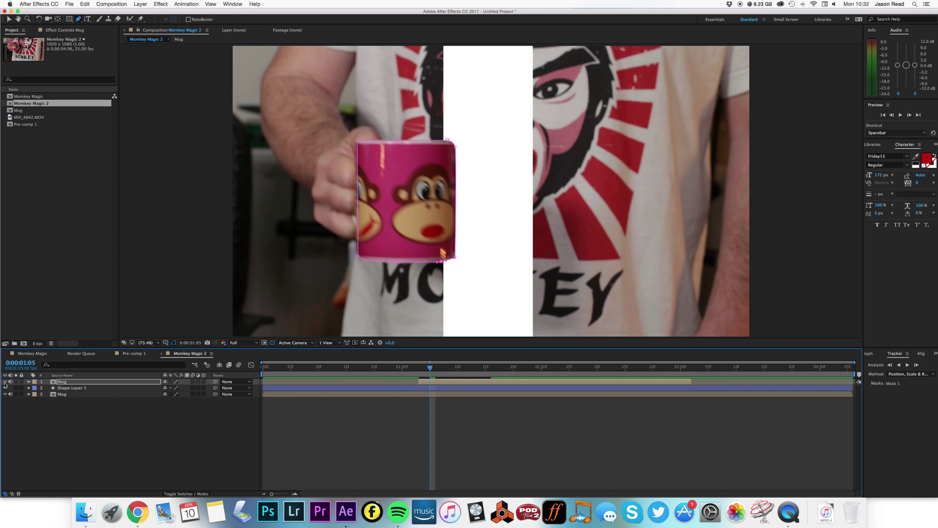
pyautogui.click(919, 366)
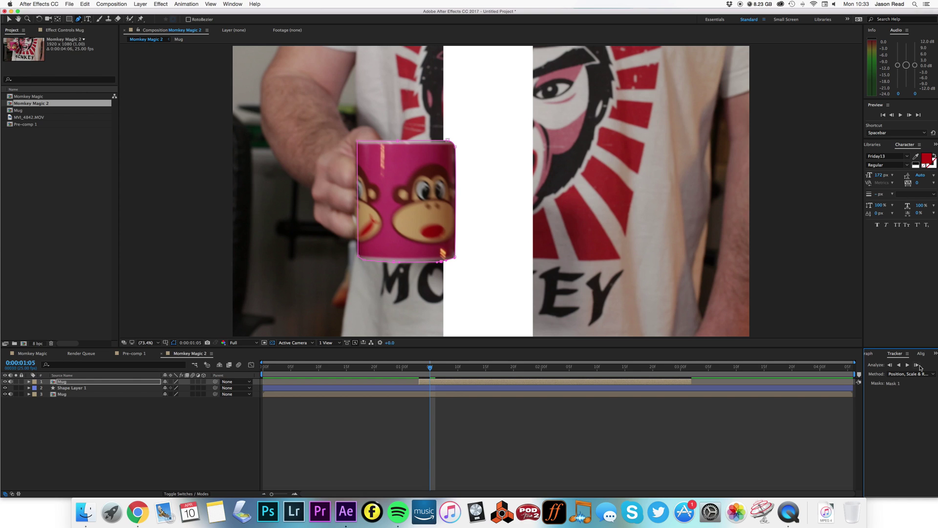
pyautogui.click(918, 366)
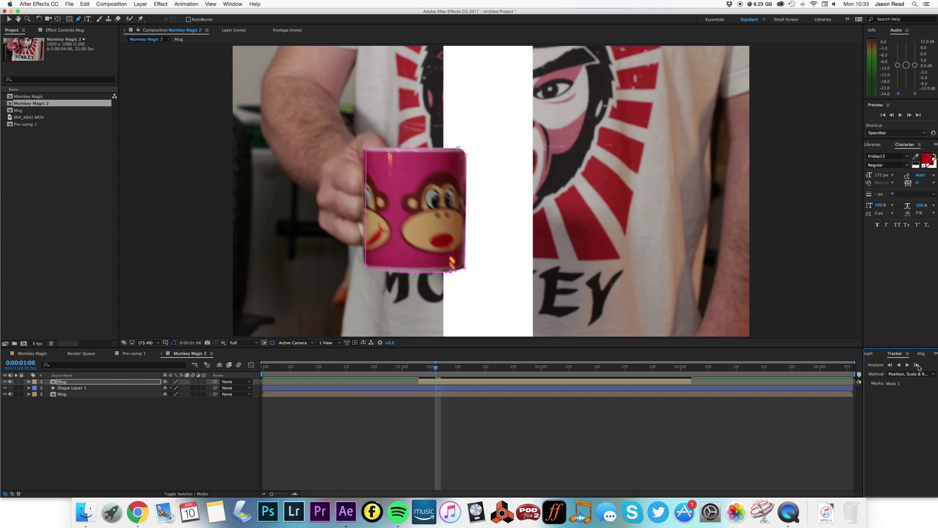
# - Realign the mask's right-side corners with the mug while tracking two more frames forward
pyautogui.moveTo(464, 153); pyautogui.dragTo(467, 151)
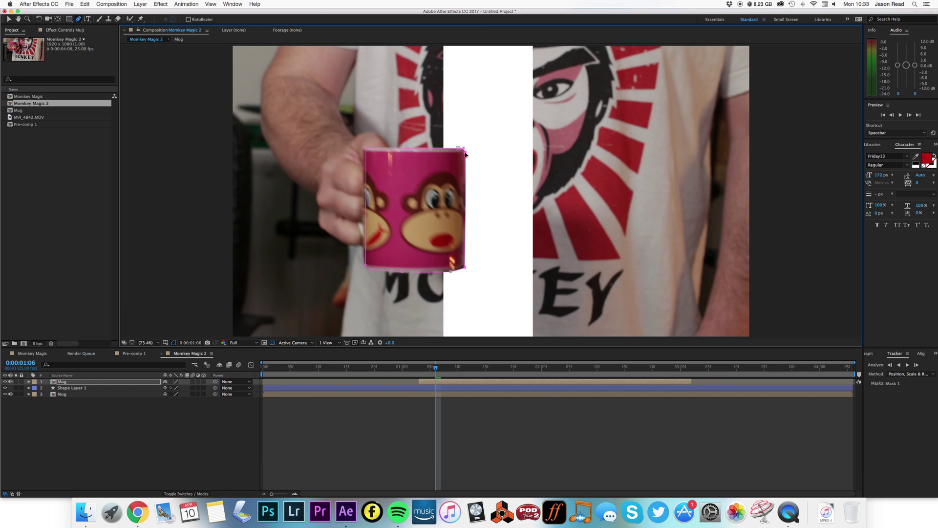
pyautogui.click(917, 366)
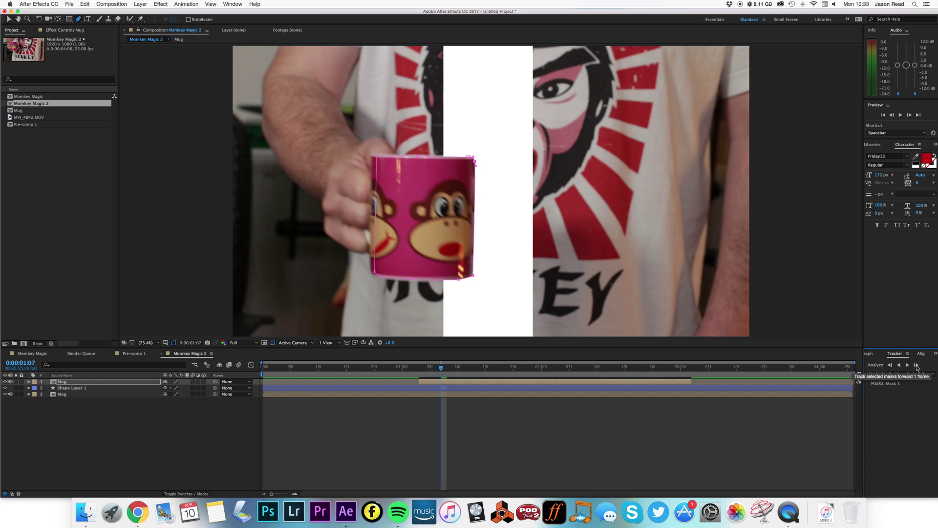
pyautogui.click(917, 366)
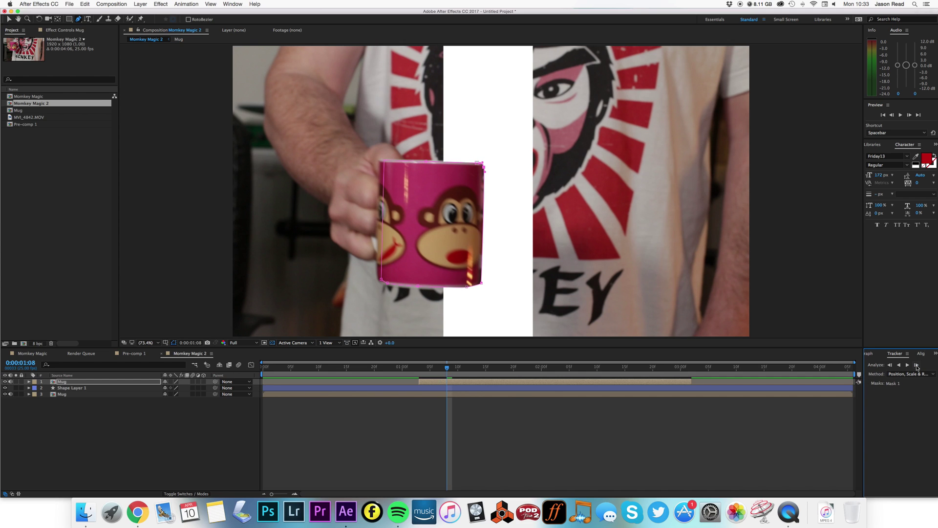
pyautogui.moveTo(484, 173); pyautogui.dragTo(482, 168)
pyautogui.click(483, 170)
pyautogui.moveTo(483, 285); pyautogui.dragTo(479, 283)
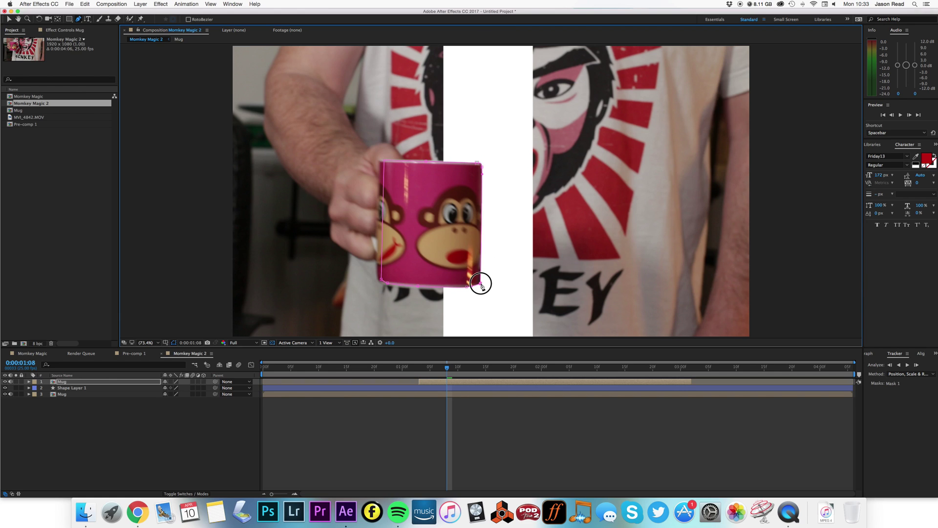
# - Track Mask 1 forward four frames, then refit its bottom-right and top-right corners to the mug
pyautogui.click(917, 366)
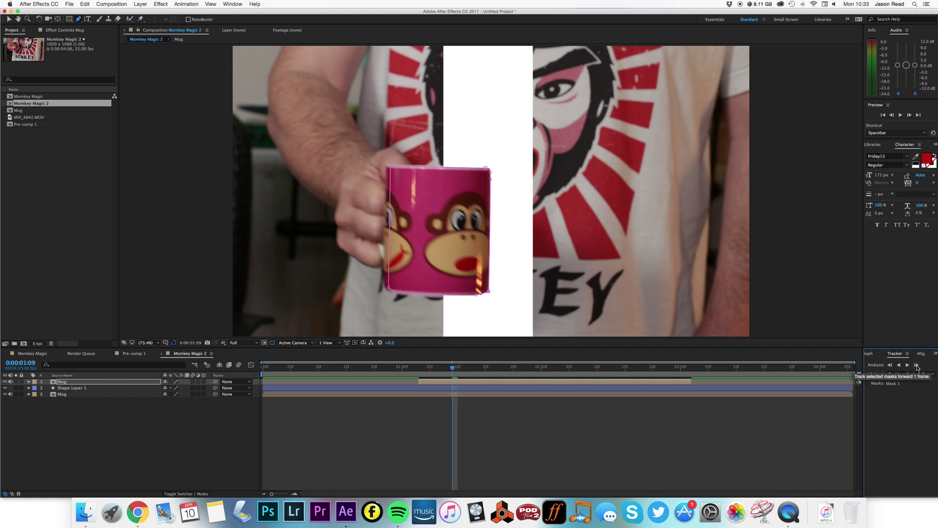
pyautogui.click(917, 366)
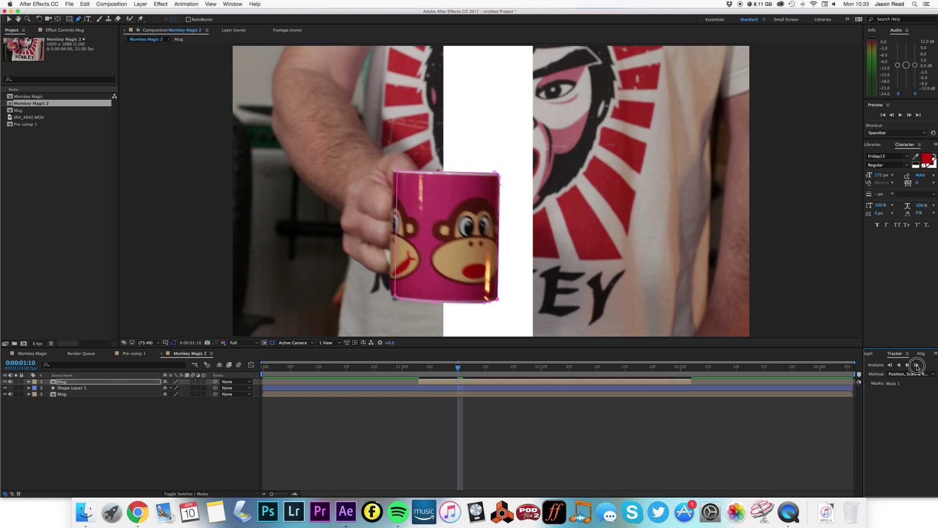
pyautogui.click(917, 366)
pyautogui.click(918, 366)
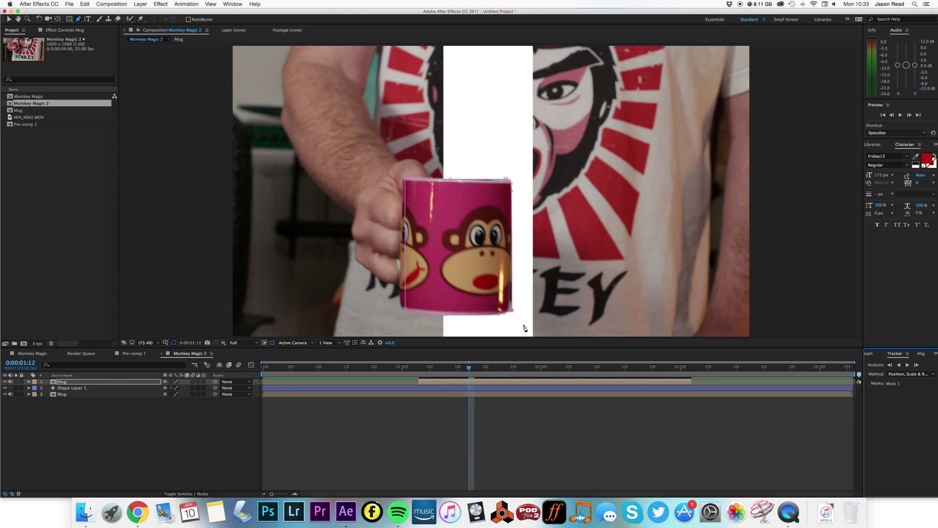
pyautogui.moveTo(512, 312); pyautogui.dragTo(508, 309)
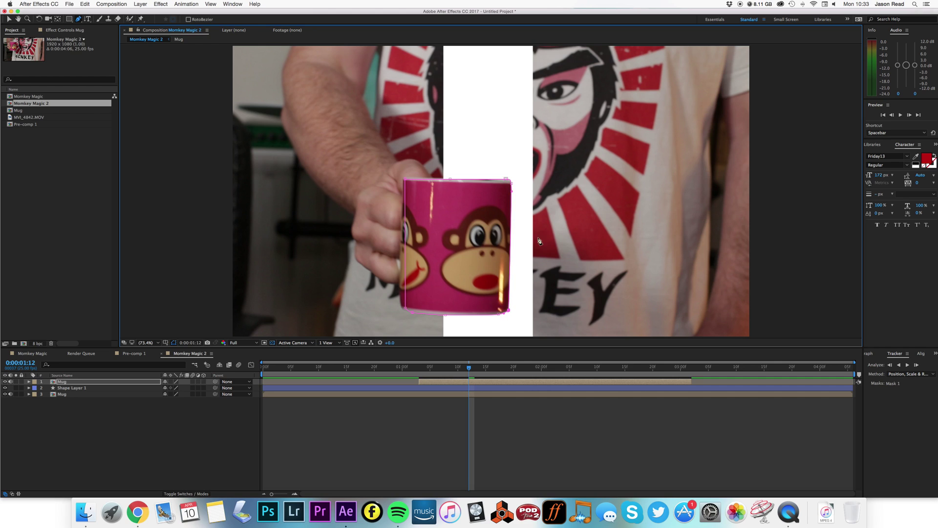
pyautogui.moveTo(507, 181); pyautogui.dragTo(510, 179)
# - Track five more frames and nudge the rim point left and up, checking the previous frame
pyautogui.click(917, 366)
pyautogui.click(918, 366)
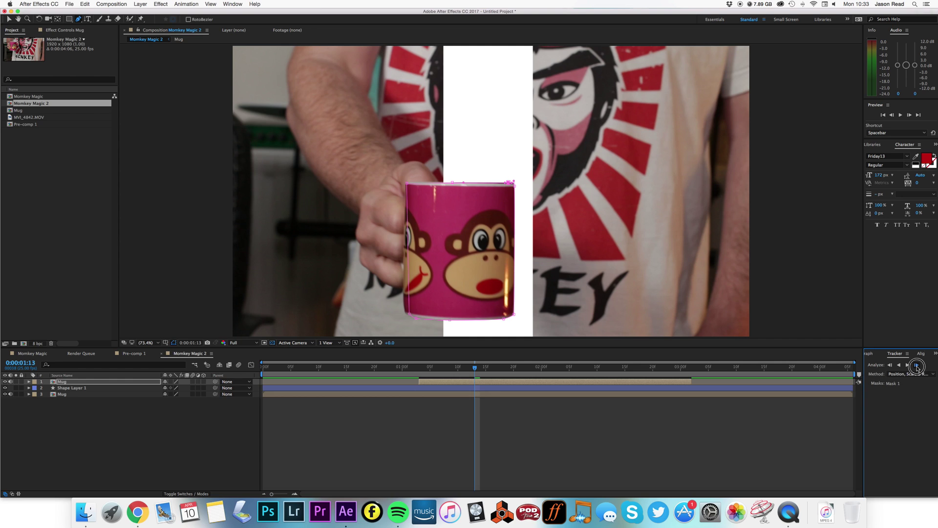
pyautogui.click(917, 366)
pyautogui.click(917, 366)
pyautogui.click(917, 366)
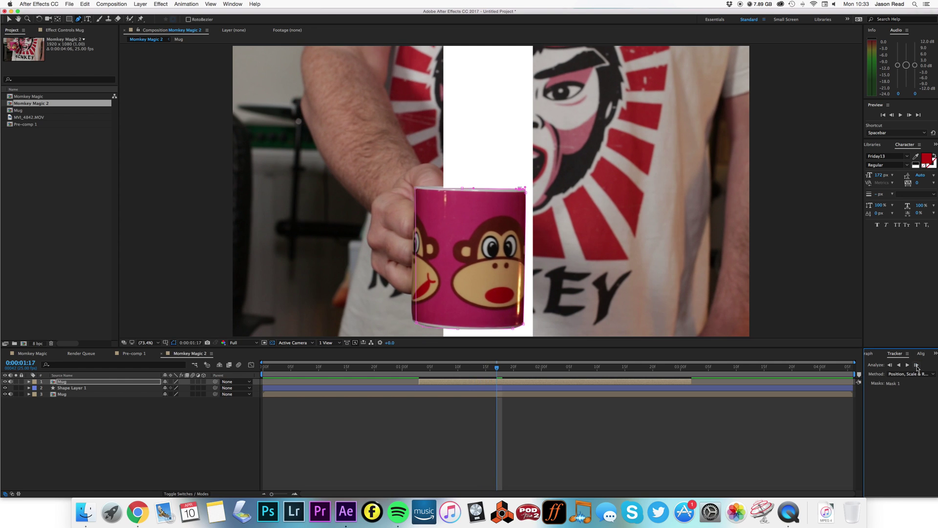
pyautogui.moveTo(475, 191); pyautogui.dragTo(461, 189)
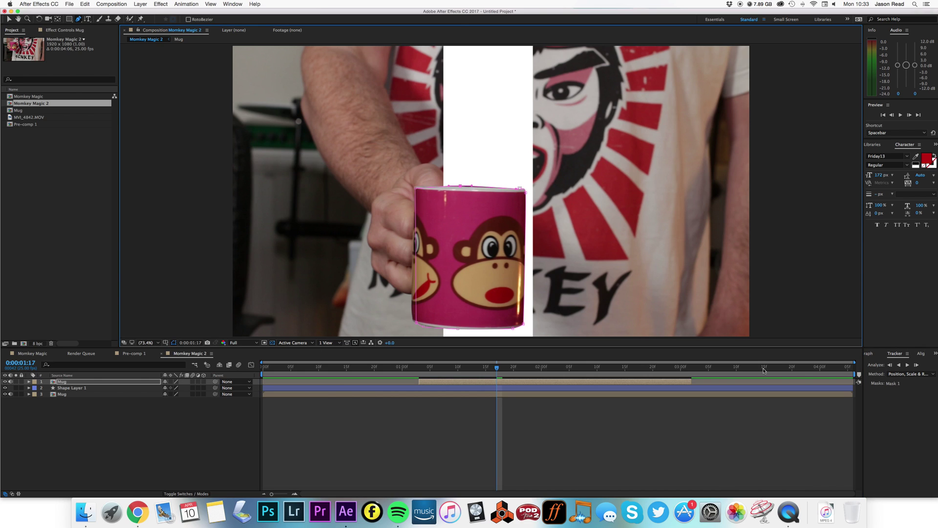
pyautogui.moveTo(498, 370); pyautogui.dragTo(492, 370)
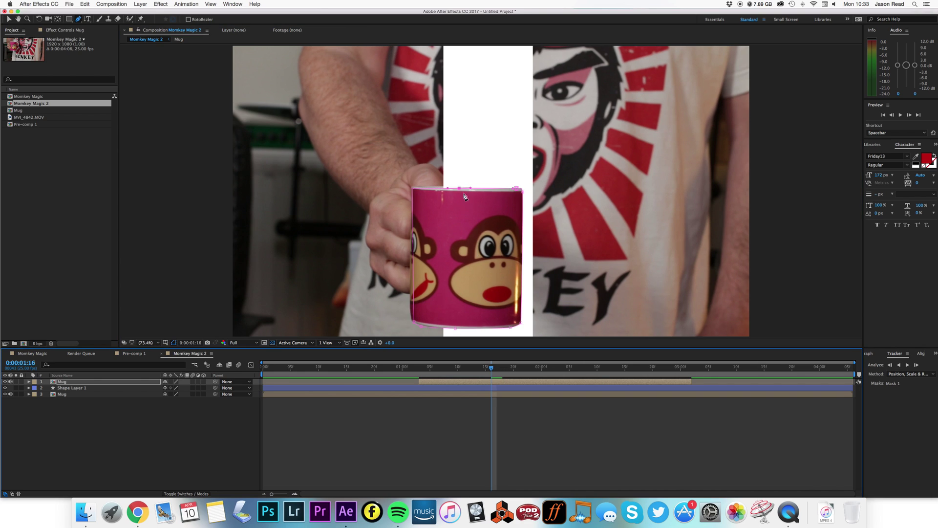
pyautogui.moveTo(459, 190); pyautogui.dragTo(458, 189)
pyautogui.click(492, 368)
pyautogui.moveTo(492, 368); pyautogui.dragTo(498, 369)
# - Track four more frames, pushing the top-right and bottom-right corners out to the mug's edge
pyautogui.click(916, 364)
pyautogui.click(466, 186)
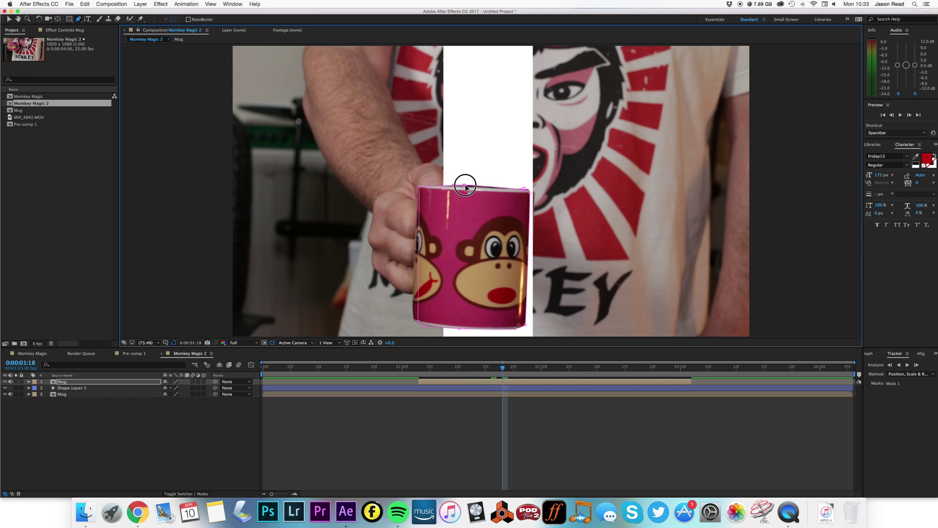
pyautogui.click(917, 364)
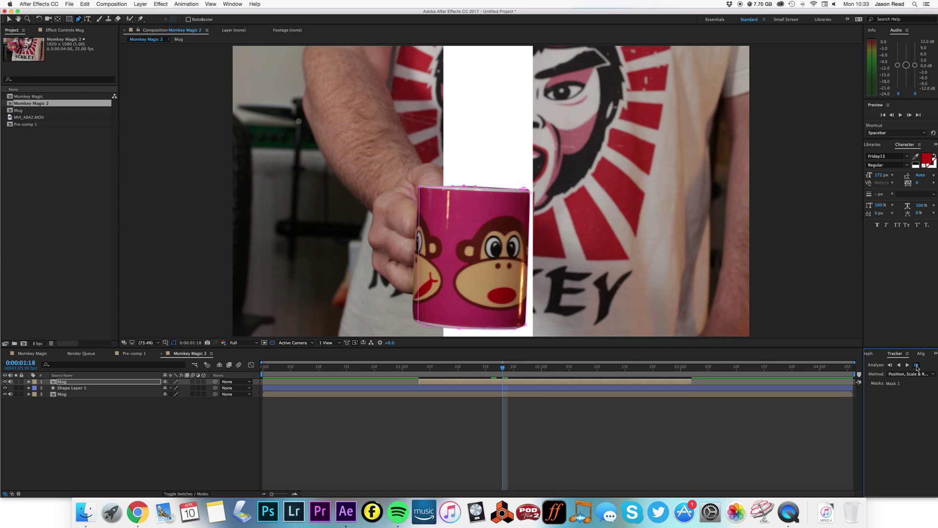
pyautogui.click(917, 365)
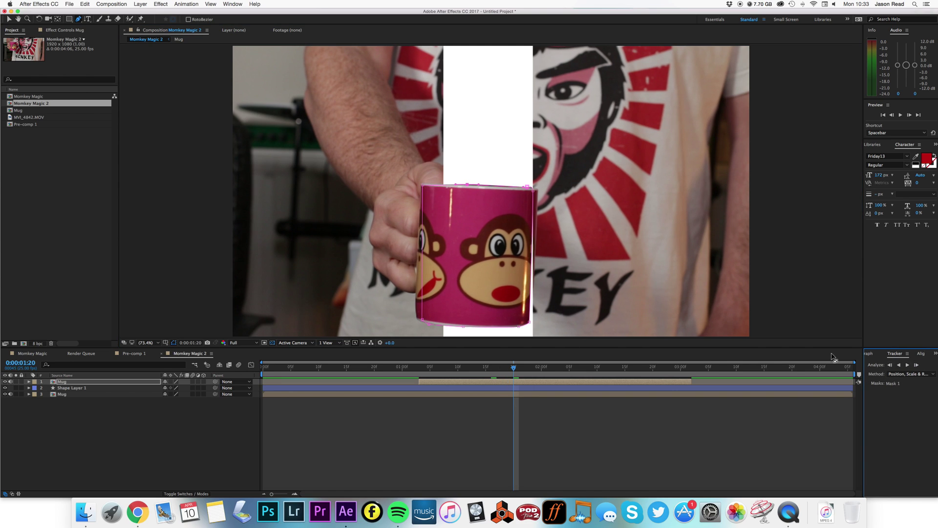
pyautogui.moveTo(515, 363); pyautogui.dragTo(509, 365)
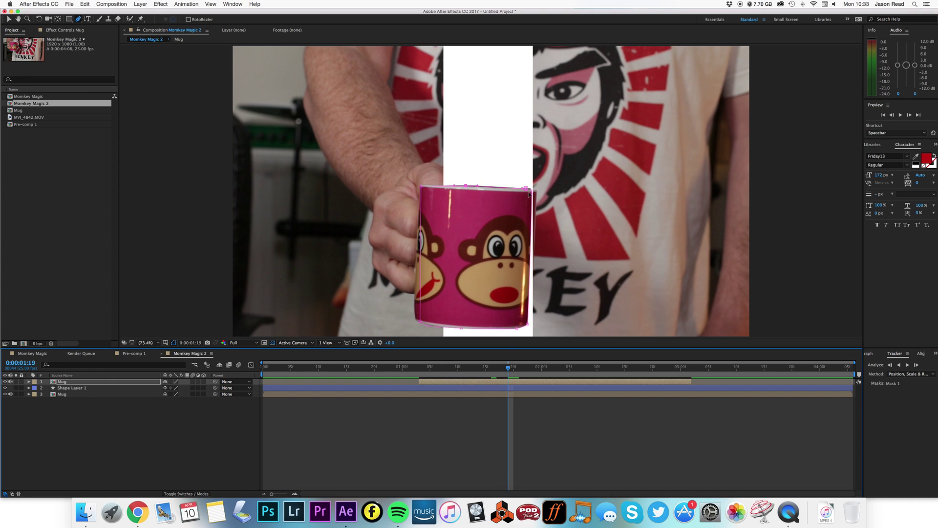
pyautogui.moveTo(531, 189); pyautogui.dragTo(535, 191)
pyautogui.moveTo(529, 324); pyautogui.dragTo(530, 326)
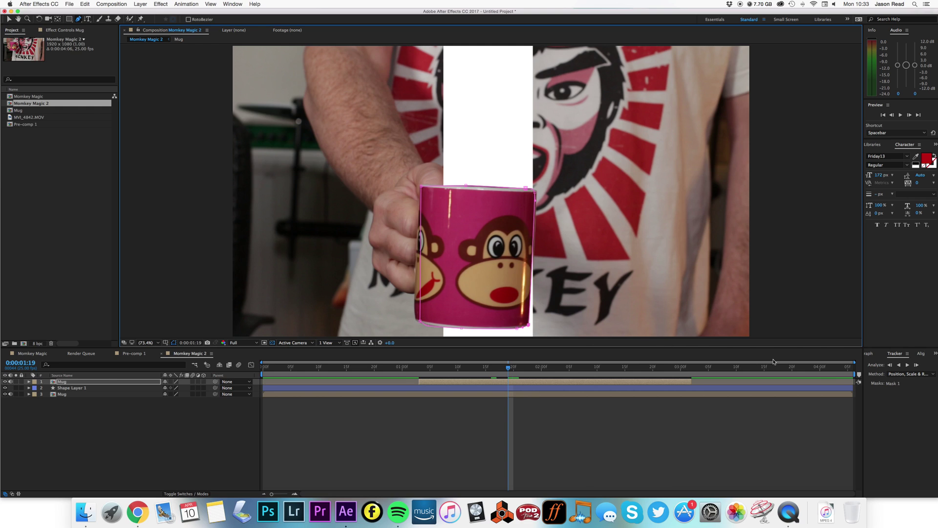
pyautogui.click(916, 365)
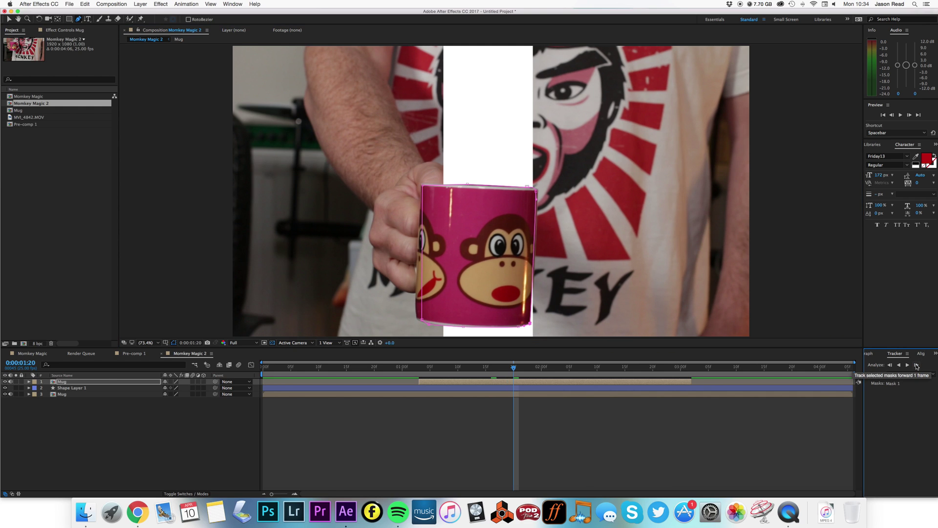
pyautogui.moveTo(537, 190); pyautogui.dragTo(538, 189)
pyautogui.moveTo(531, 327); pyautogui.dragTo(531, 323)
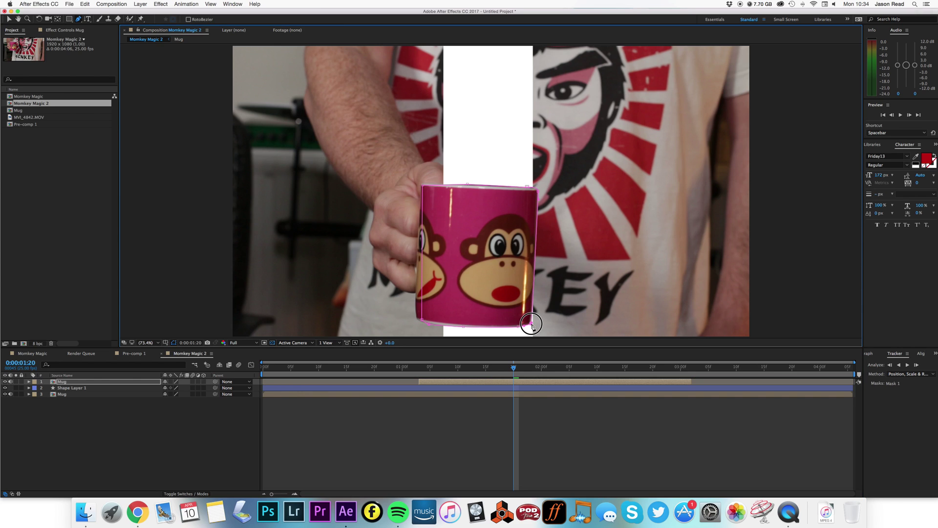
# - Track the mask forward fourteen frames in a quick run, then select the rim point
pyautogui.click(916, 365)
pyautogui.click(915, 365)
pyautogui.click(916, 365)
pyautogui.click(916, 364)
pyautogui.click(915, 365)
pyautogui.click(915, 365)
pyautogui.click(915, 365)
pyautogui.click(915, 365)
pyautogui.click(916, 365)
pyautogui.click(916, 365)
pyautogui.click(916, 365)
pyautogui.click(916, 365)
pyautogui.click(915, 365)
pyautogui.click(916, 365)
pyautogui.click(916, 365)
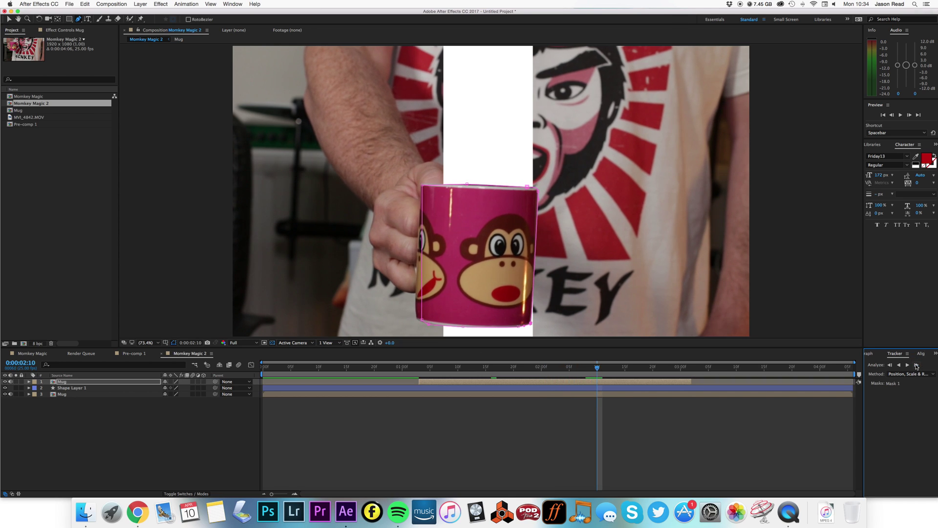
pyautogui.click(467, 185)
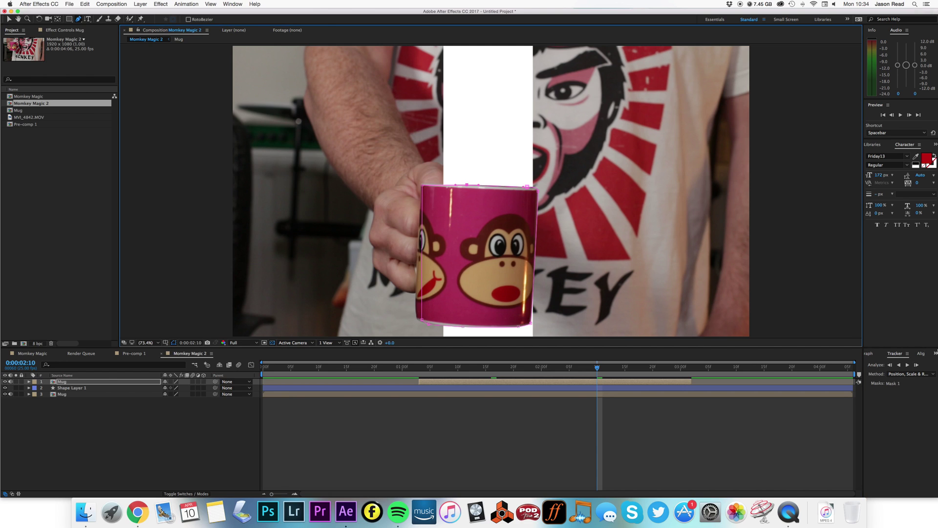
# - Track six more frames and nudge the top-right corner onto the mug's rim
pyautogui.click(915, 365)
pyautogui.click(916, 365)
pyautogui.click(917, 366)
pyautogui.click(917, 365)
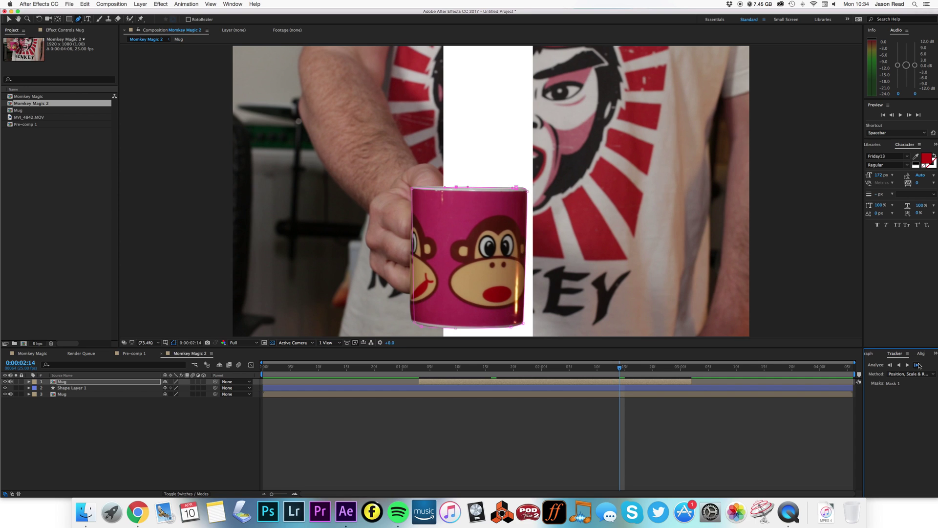
pyautogui.click(917, 365)
pyautogui.click(917, 365)
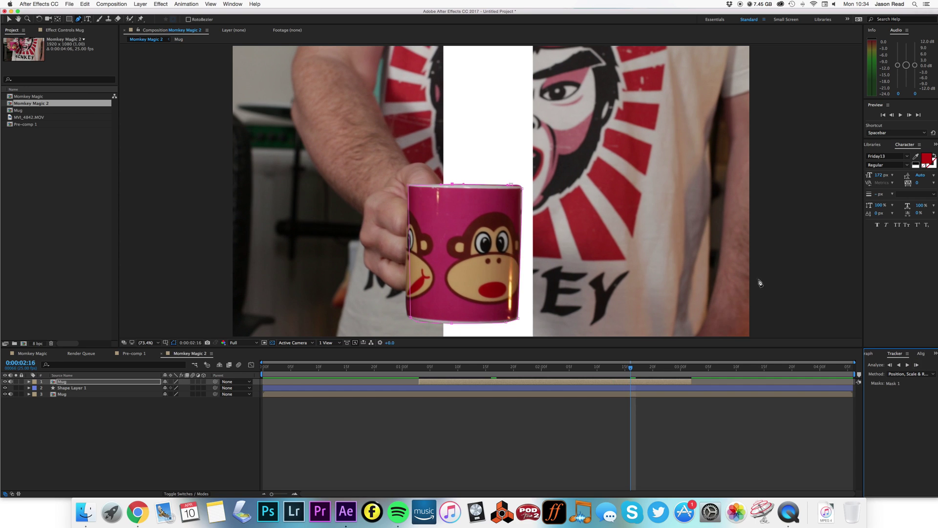
pyautogui.moveTo(509, 183); pyautogui.dragTo(522, 187)
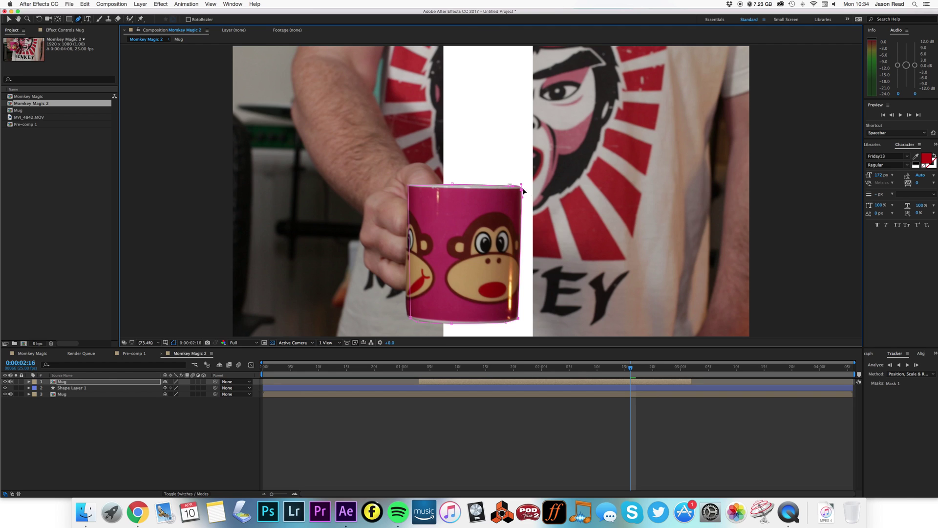
# - Step the mask forward and back frame by frame, pulling the top-right corner left to follow the mug
pyautogui.click(915, 365)
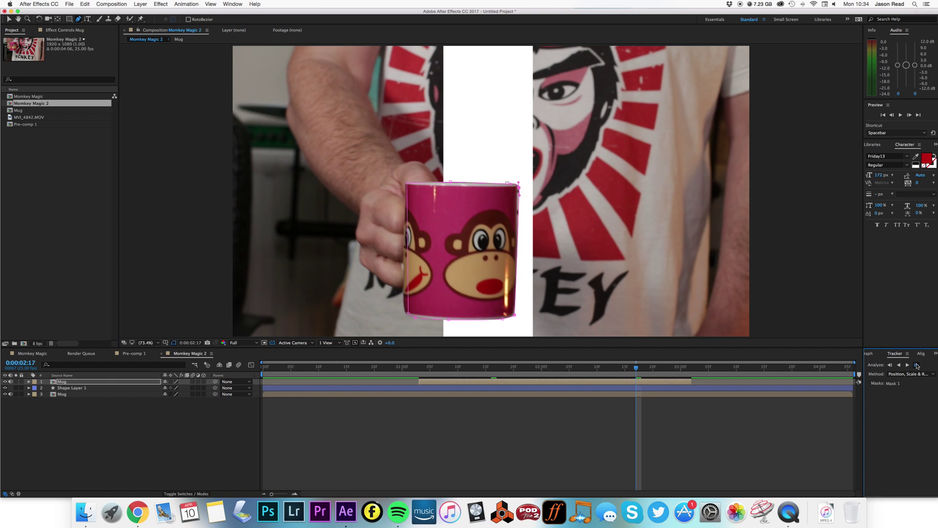
pyautogui.click(916, 365)
pyautogui.click(890, 365)
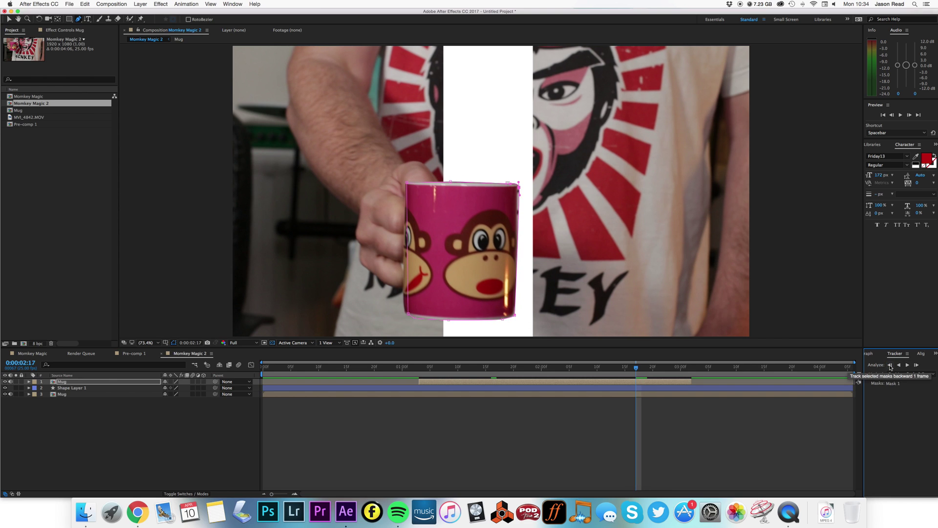
pyautogui.moveTo(519, 186); pyautogui.dragTo(515, 184)
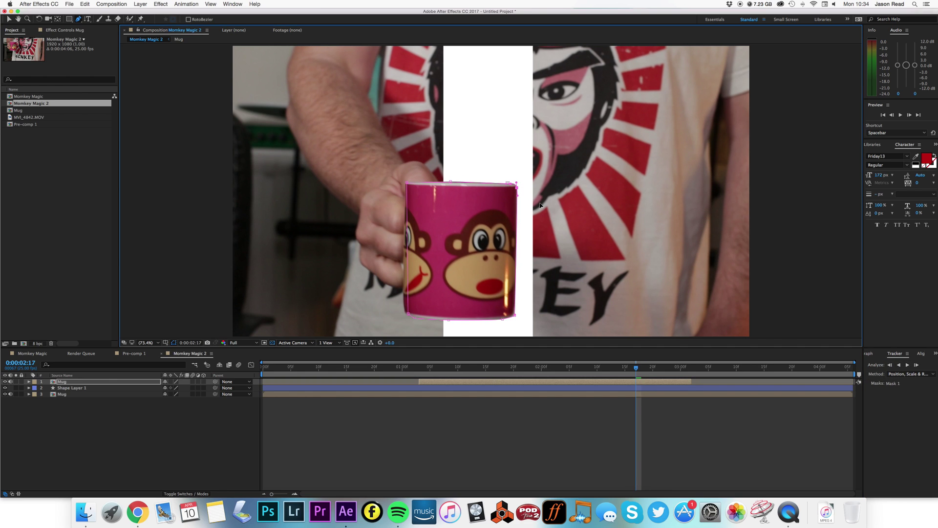
pyautogui.click(916, 366)
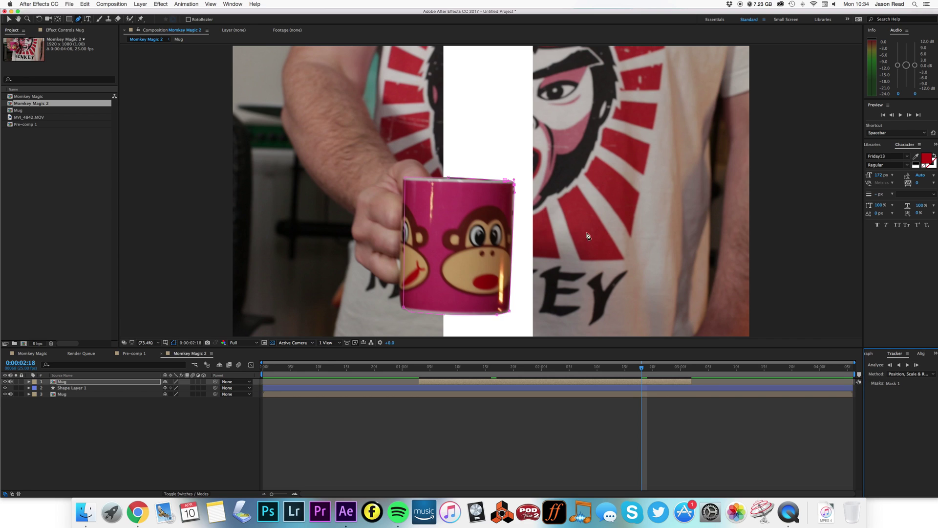
pyautogui.moveTo(514, 184); pyautogui.dragTo(512, 184)
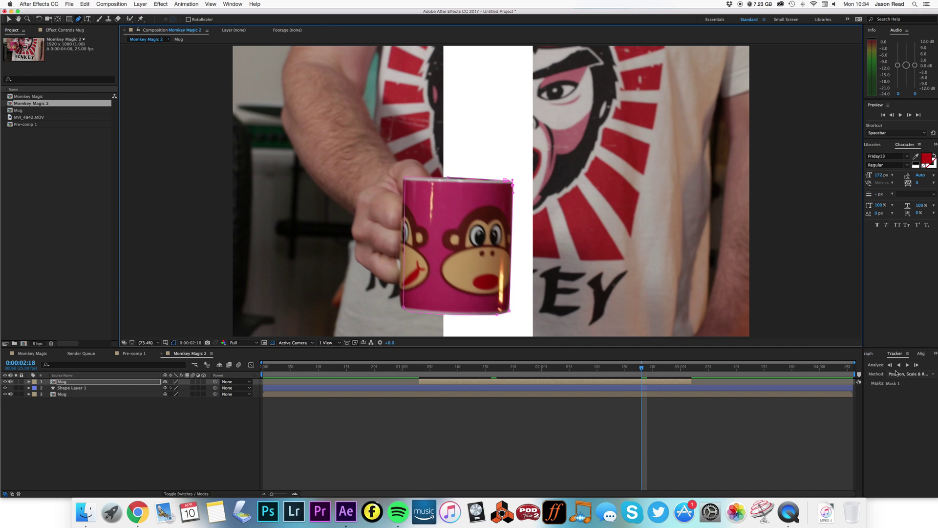
pyautogui.click(917, 365)
pyautogui.click(507, 184)
pyautogui.moveTo(507, 183); pyautogui.dragTo(505, 182)
pyautogui.click(917, 365)
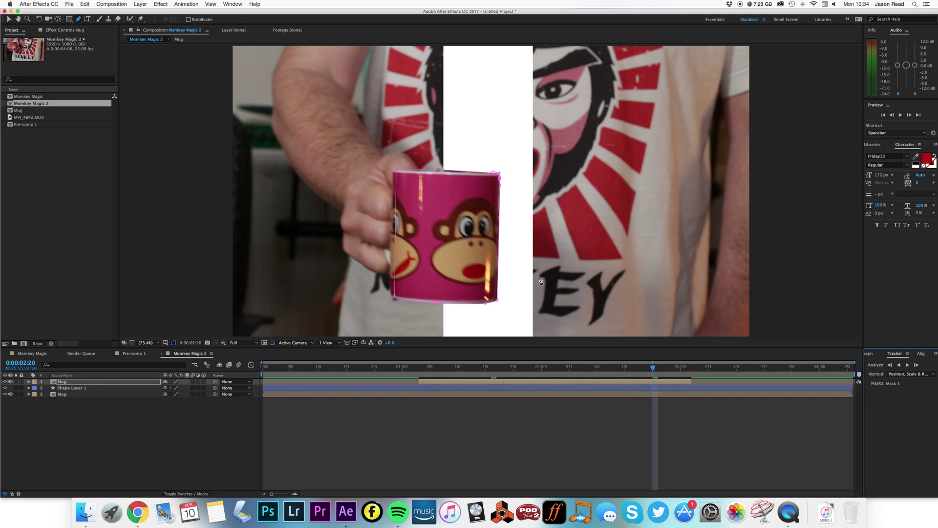
pyautogui.click(502, 189)
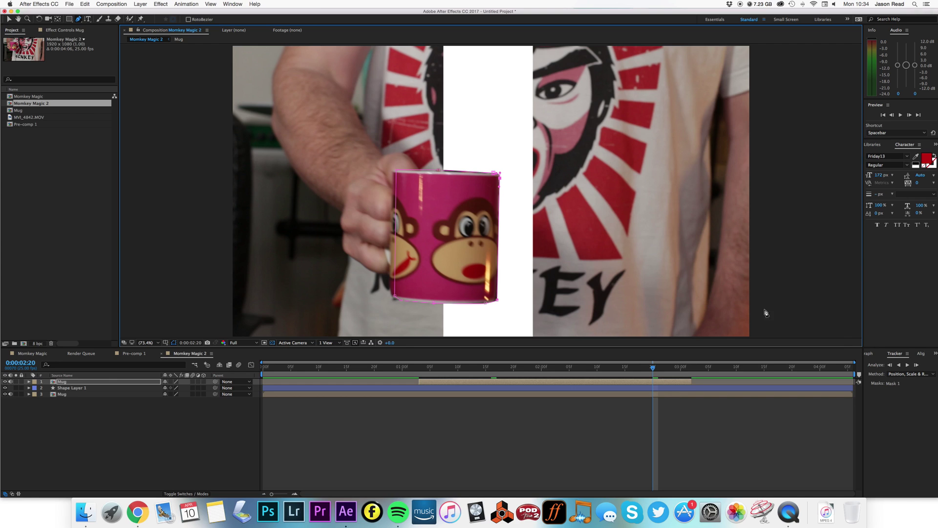
pyautogui.click(916, 364)
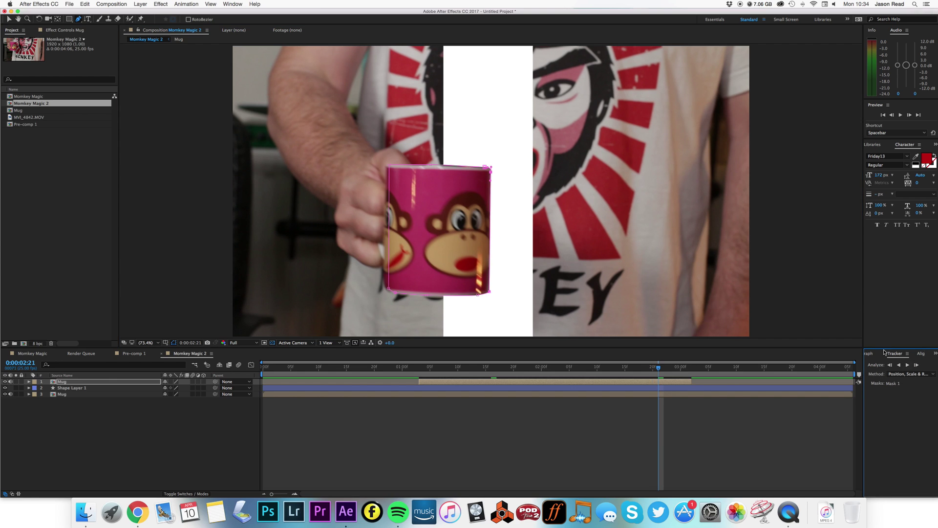
# - Track the mask through the remaining frames to 0:00:03:01
pyautogui.click(483, 168)
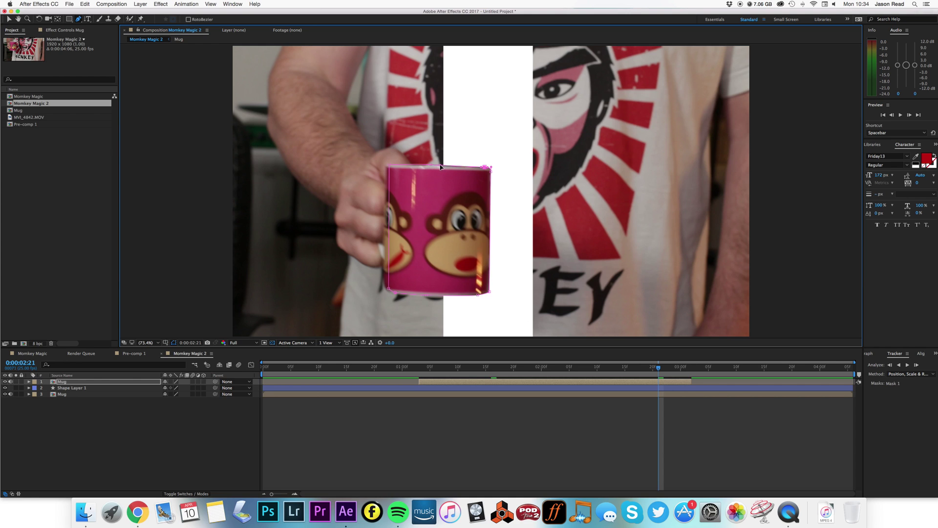
pyautogui.click(917, 365)
pyautogui.click(916, 365)
pyautogui.click(916, 365)
pyautogui.click(916, 365)
pyautogui.click(917, 365)
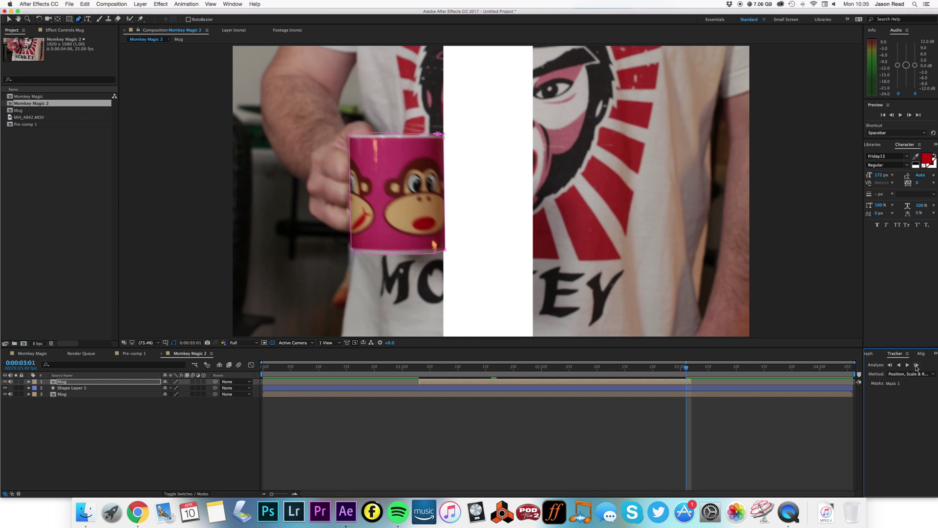
pyautogui.click(917, 365)
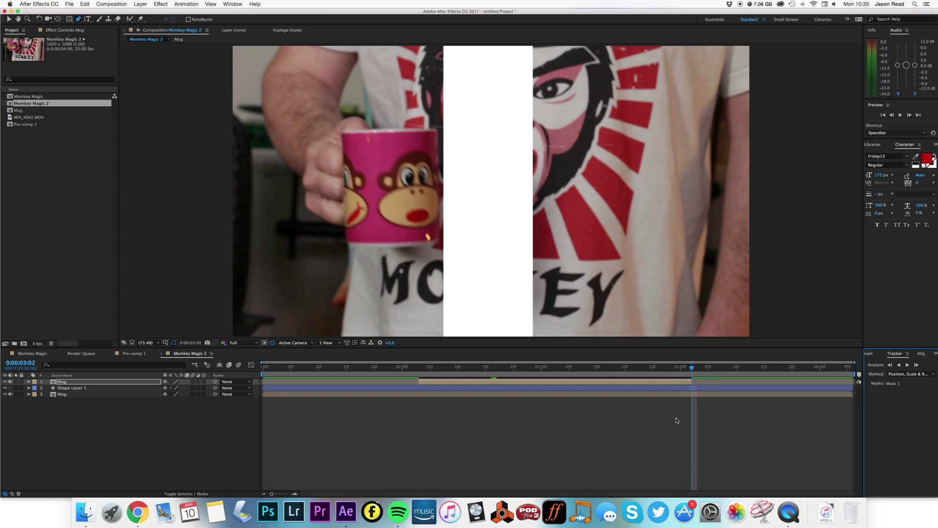
# - Refit Mask 1's top-right and bottom-right points to the mug at 0:00:01:18 and 0:00:01:19
pyautogui.click(502, 367)
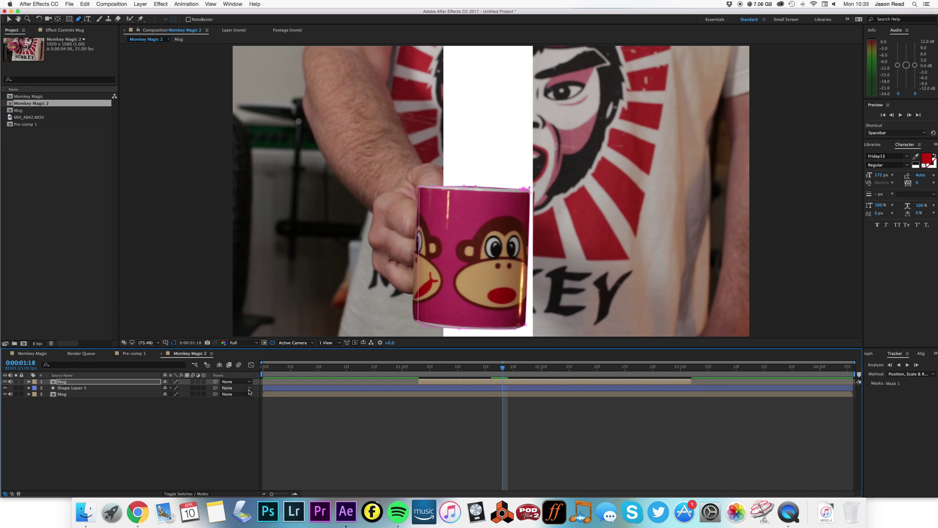
pyautogui.moveTo(530, 192); pyautogui.dragTo(533, 192)
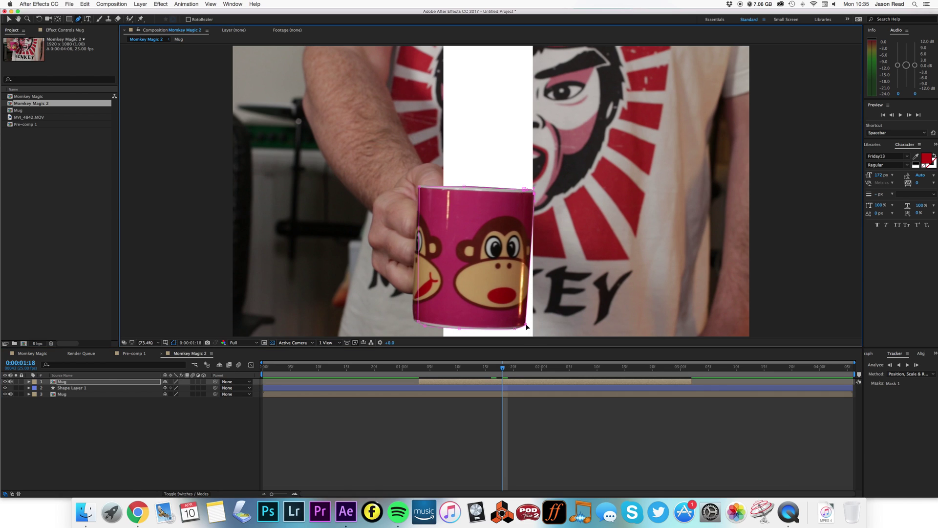
pyautogui.moveTo(527, 327); pyautogui.dragTo(529, 327)
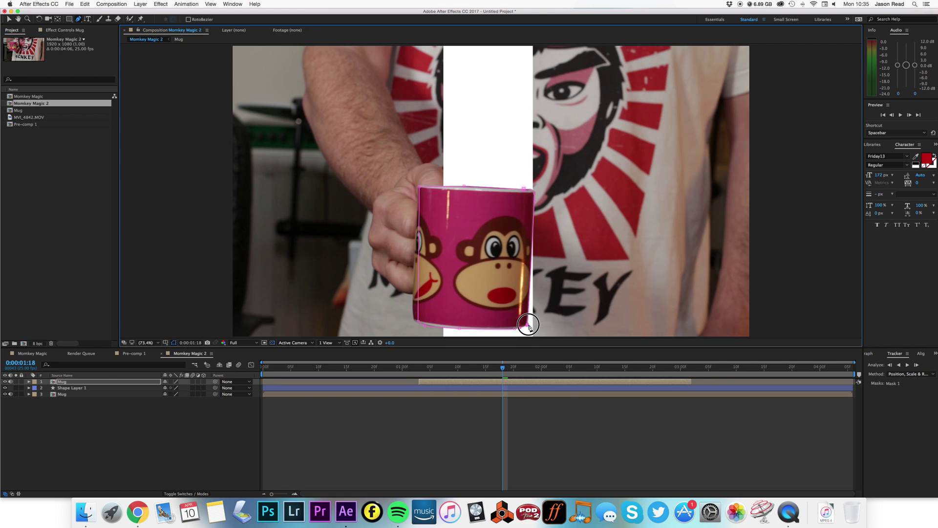
pyautogui.click(580, 409)
pyautogui.moveTo(506, 372)
pyautogui.mouseDown()
pyautogui.moveTo(516, 369)
pyautogui.moveTo(497, 377)
pyautogui.mouseUp()
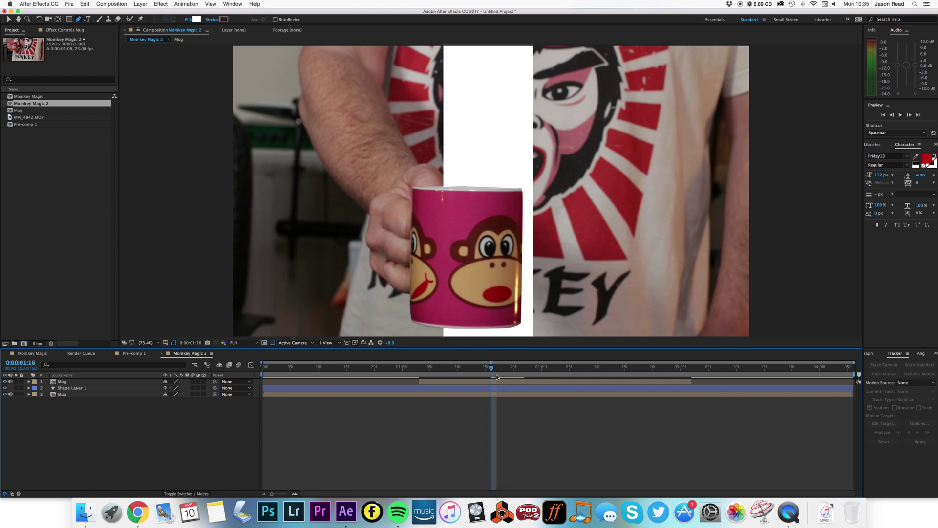
pyautogui.click(497, 379)
pyautogui.moveTo(524, 196); pyautogui.dragTo(527, 224)
pyautogui.moveTo(520, 322); pyautogui.dragTo(524, 325)
# - Widen the mask's right-edge corners onto the mug at frames 0:00:01:15 and 0:00:01:13
pyautogui.moveTo(492, 371); pyautogui.dragTo(486, 371)
pyautogui.moveTo(519, 190); pyautogui.dragTo(523, 187)
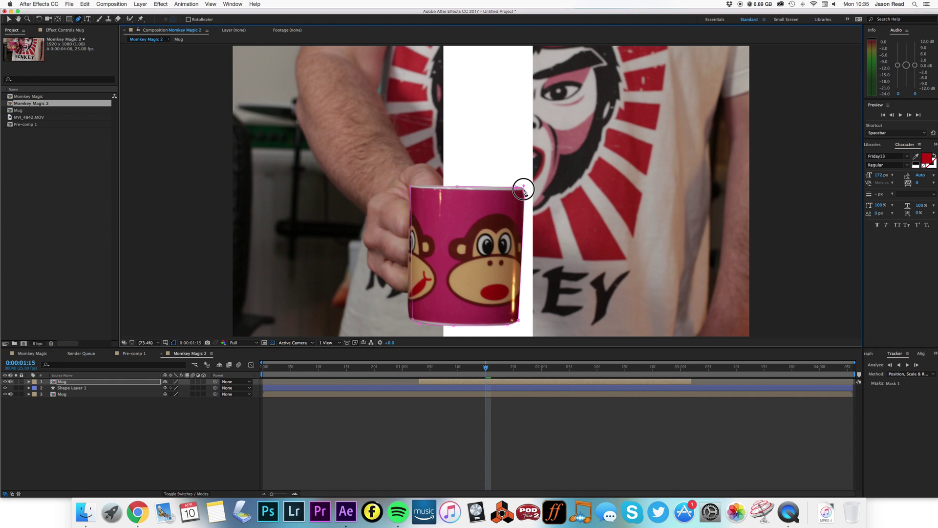
pyautogui.moveTo(518, 320); pyautogui.dragTo(519, 316)
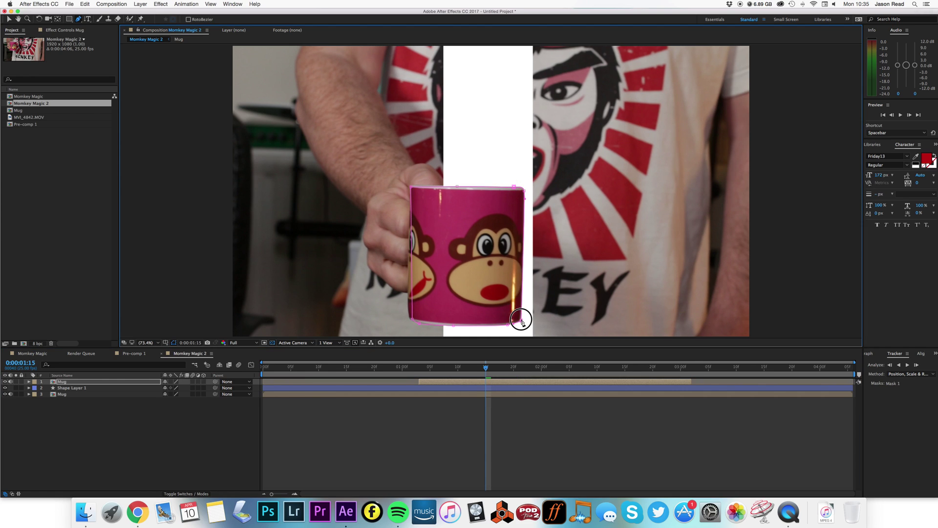
pyautogui.moveTo(486, 371); pyautogui.dragTo(477, 369)
pyautogui.moveTo(515, 184); pyautogui.dragTo(518, 185)
pyautogui.moveTo(515, 316); pyautogui.dragTo(517, 315)
pyautogui.click(478, 370)
# - Adjust the mask's right-edge corners at 0:00:01:14, then return to 0:00:01:03
pyautogui.moveTo(478, 371); pyautogui.dragTo(480, 371)
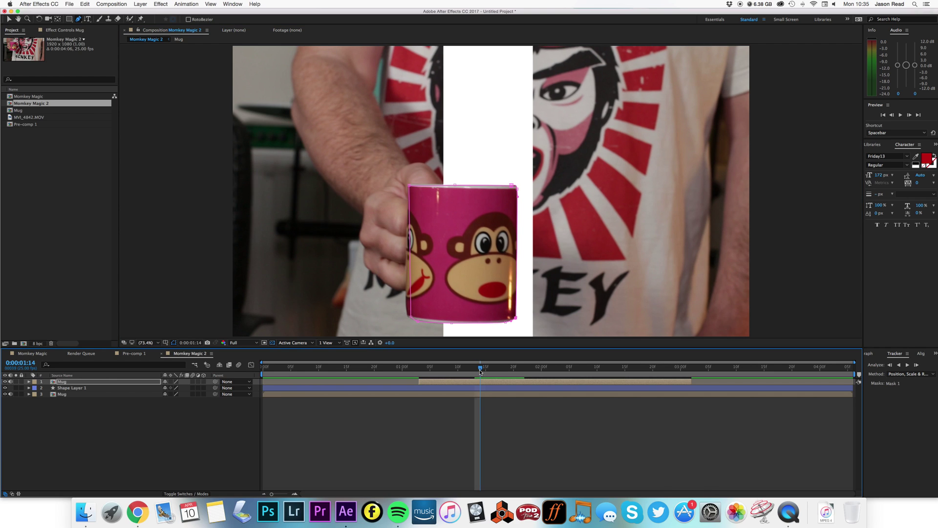
pyautogui.moveTo(518, 191); pyautogui.dragTo(520, 189)
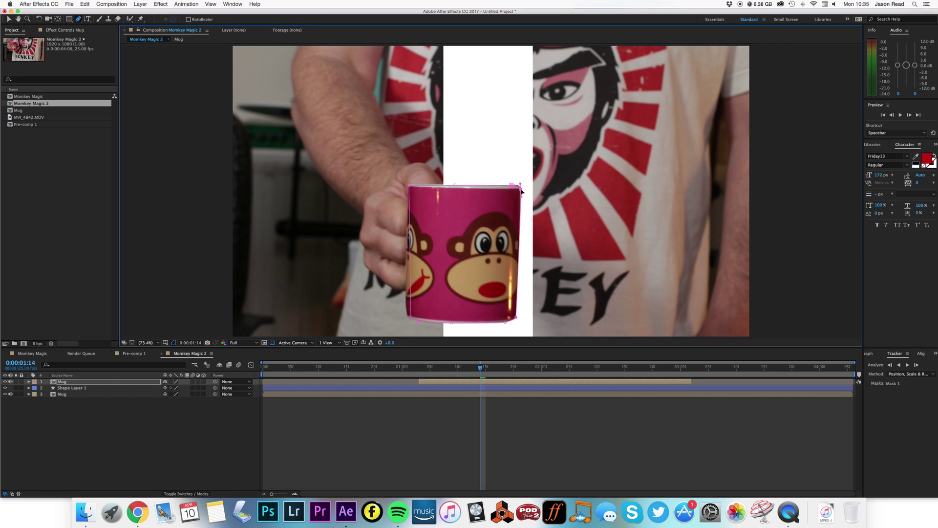
pyautogui.click(517, 319)
pyautogui.moveTo(517, 319); pyautogui.dragTo(519, 316)
pyautogui.click(418, 367)
# - After a quick preview to 0:00:01:11, set Mask 1's feather to 3.0,3.0 pixels
pyautogui.press('space')
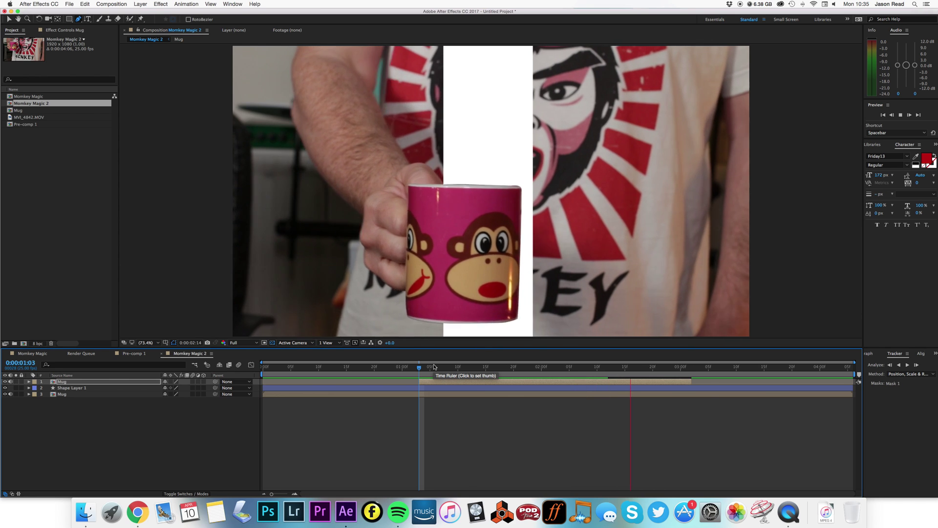
pyautogui.moveTo(419, 368); pyautogui.dragTo(469, 368)
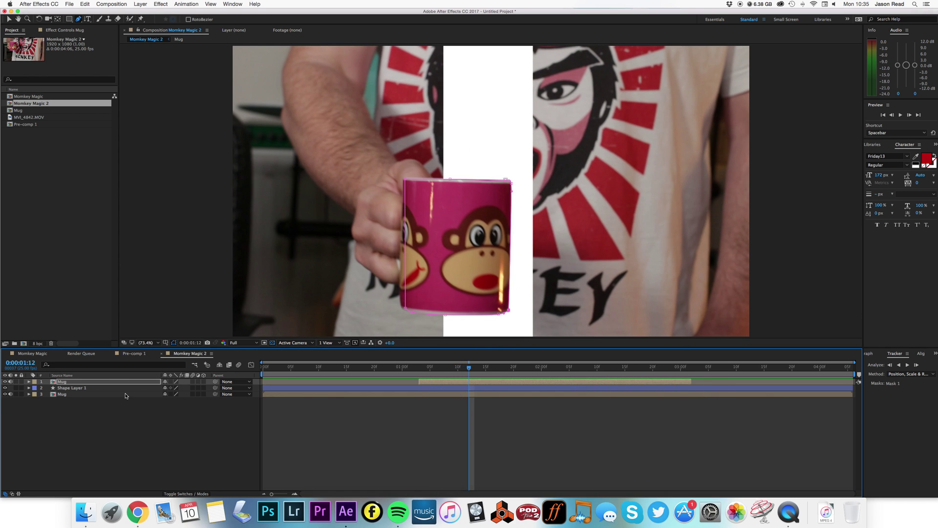
pyautogui.press('m')
pyautogui.press('m')
pyautogui.press('m')
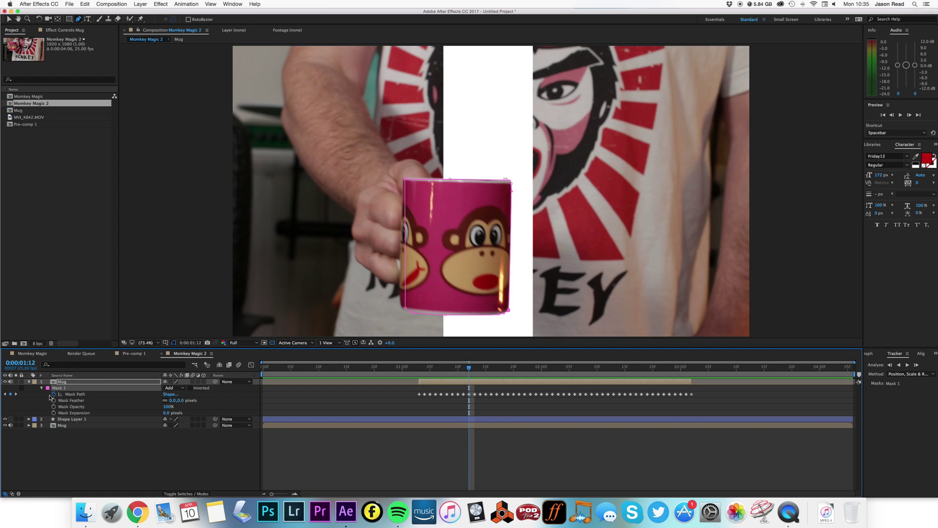
pyautogui.moveTo(174, 404); pyautogui.dragTo(172, 403)
pyautogui.click(361, 412)
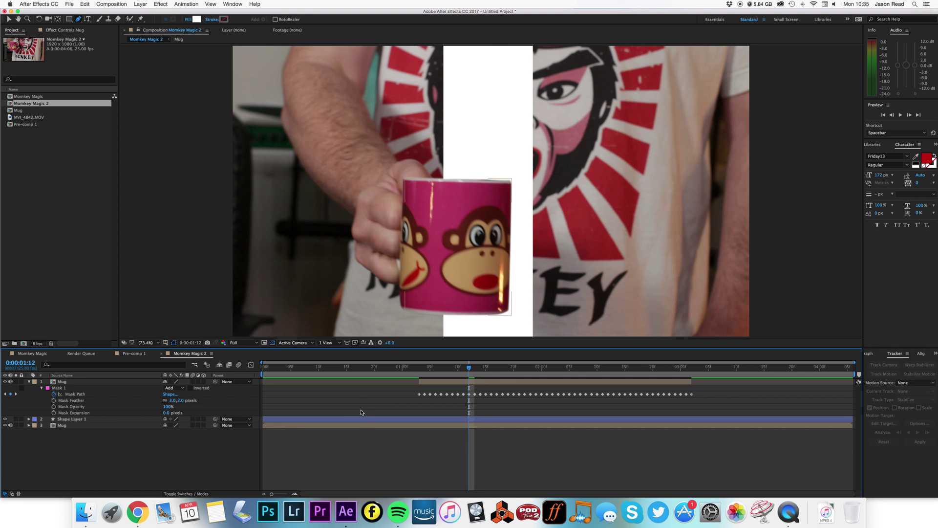
# - Preview the feathered mug crossing the strip from 0:00:01:03
pyautogui.click(417, 367)
pyautogui.press('space')
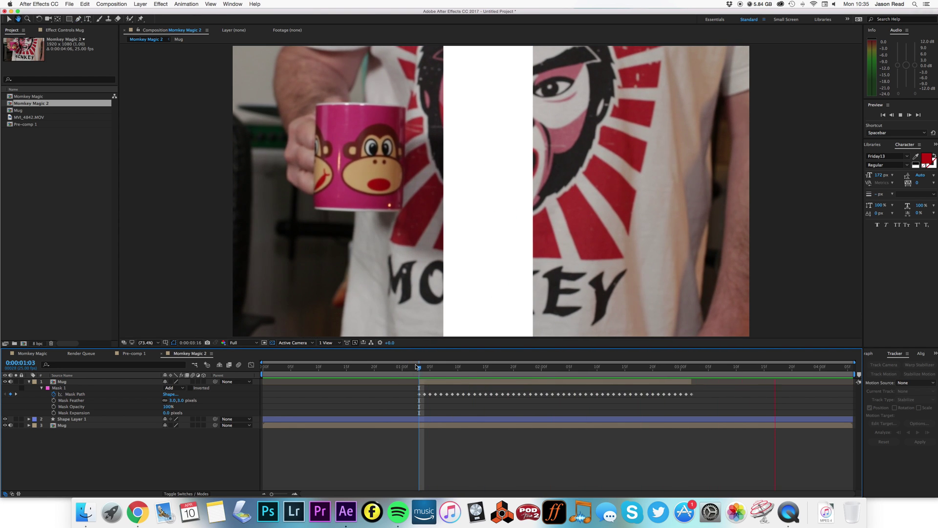
pyautogui.click(415, 367)
pyautogui.press('space')
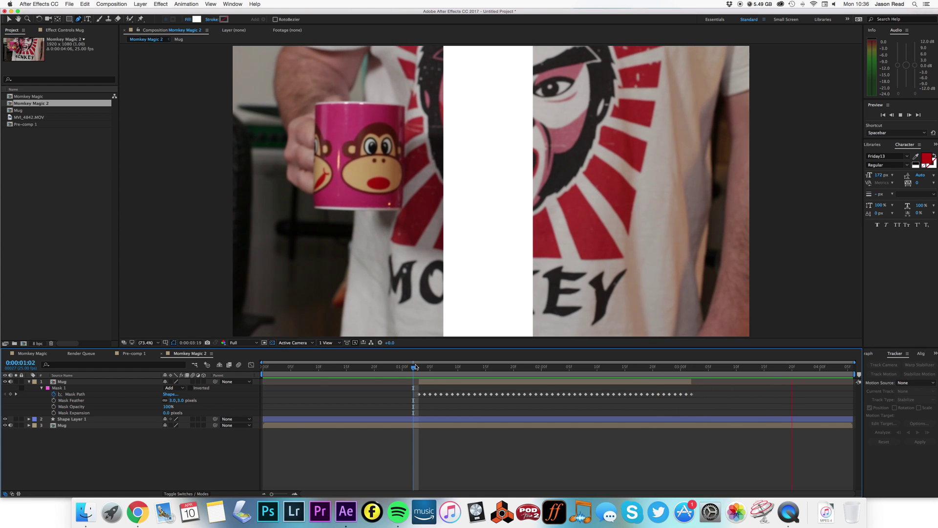
# - Switch the Timeline to the Momkey Magic composition
pyautogui.click(51, 353)
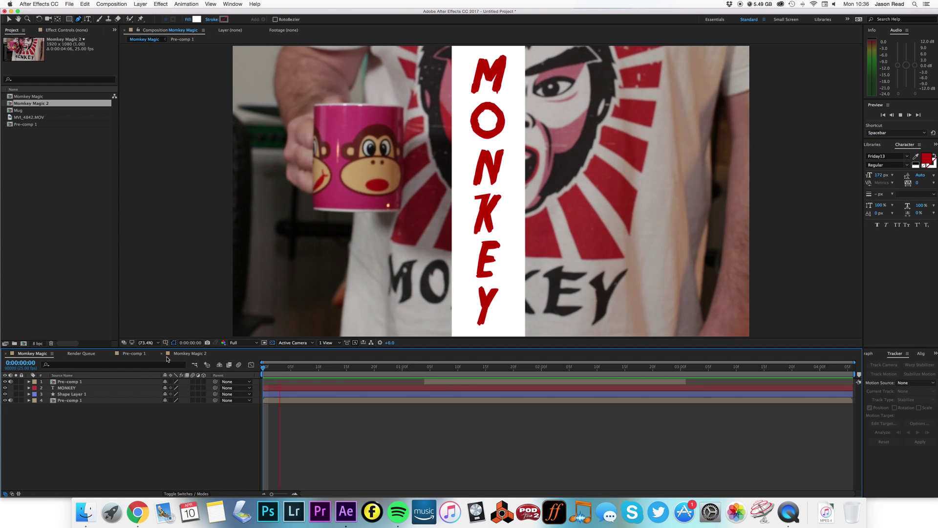